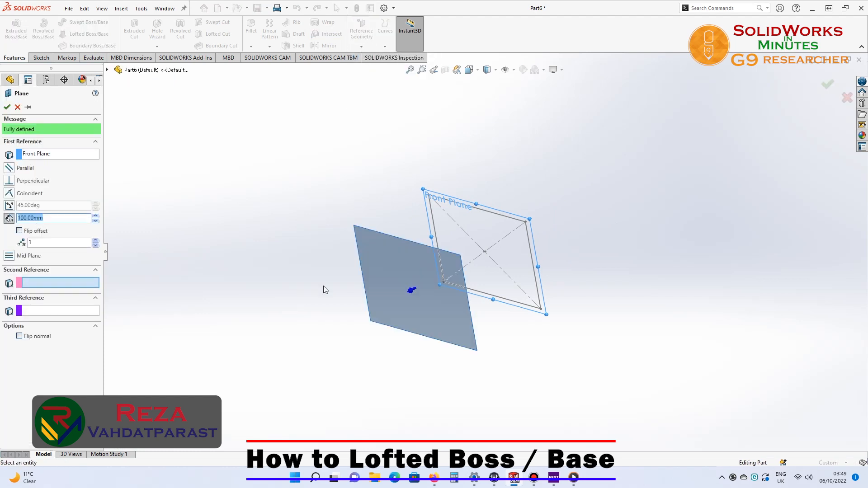
# - Create the reference plane offset 100 mm from the Front Plane and open a sketch on it
pyautogui.click(10, 110)
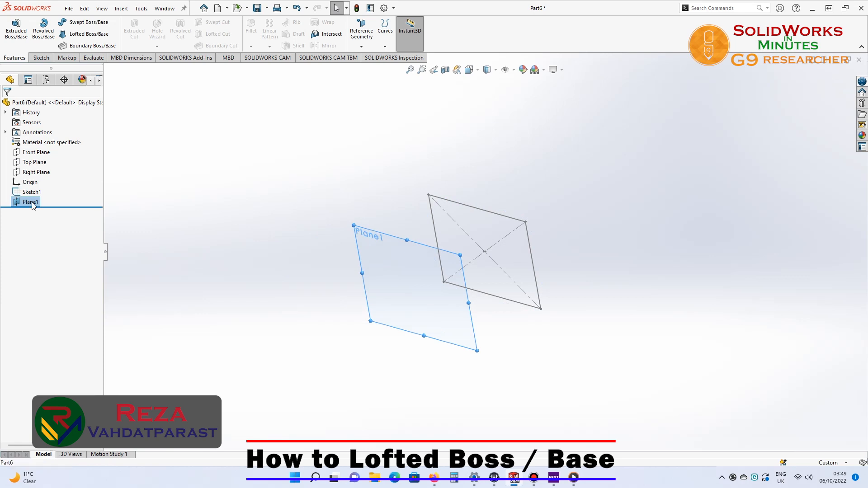
pyautogui.rightClick(33, 205)
pyautogui.click(43, 191)
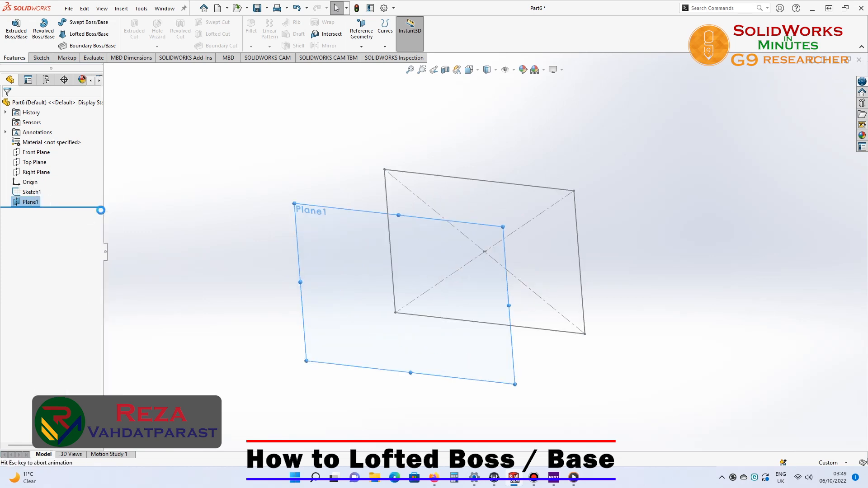
# - Sketch a center rectangle about 66 by 59 mm around the origin on the offset plane
pyautogui.click(60, 34)
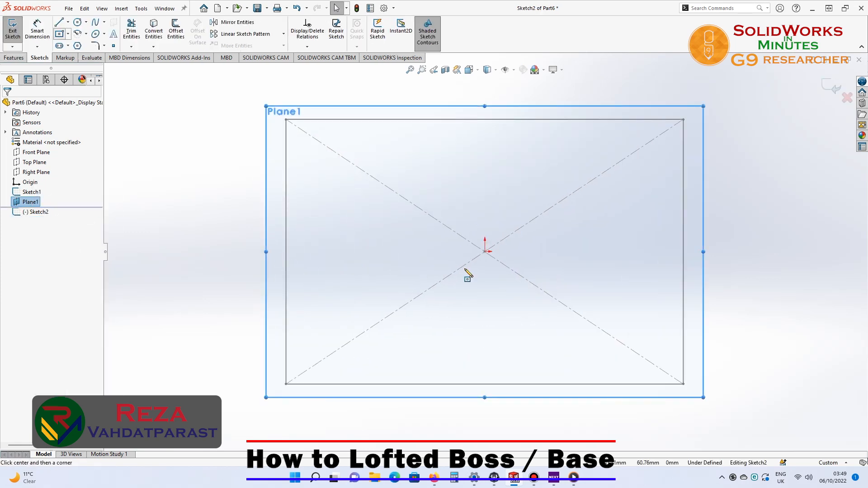
pyautogui.click(486, 252)
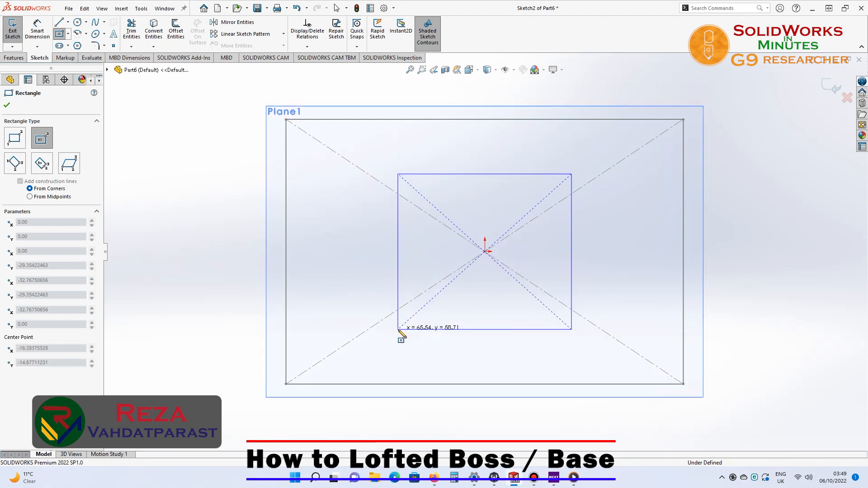
pyautogui.click(398, 329)
pyautogui.press('Escape')
# - Dimension the new rectangle to 60 mm wide and 40 mm high
pyautogui.click(463, 174)
pyautogui.click(470, 143)
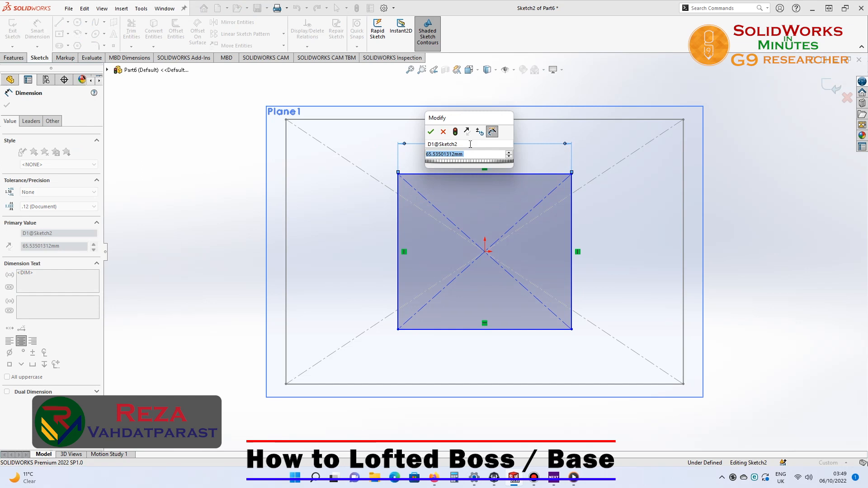
pyautogui.write('60')
pyautogui.press('Return')
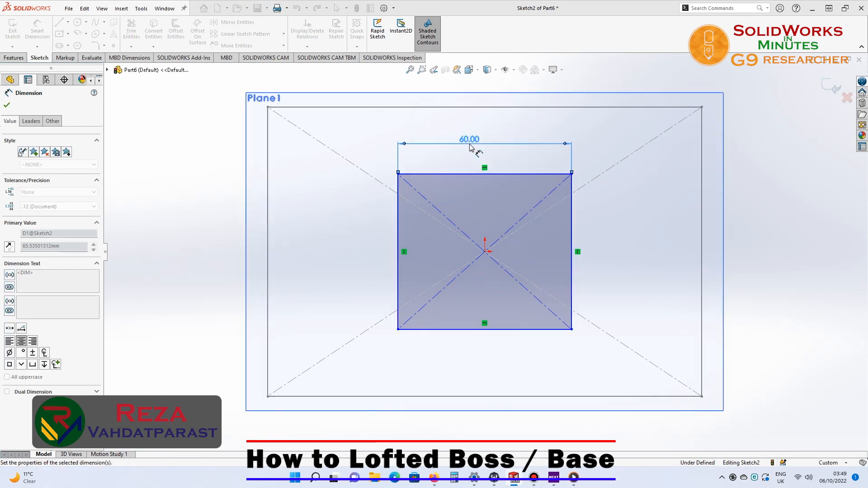
pyautogui.click(398, 219)
pyautogui.click(344, 225)
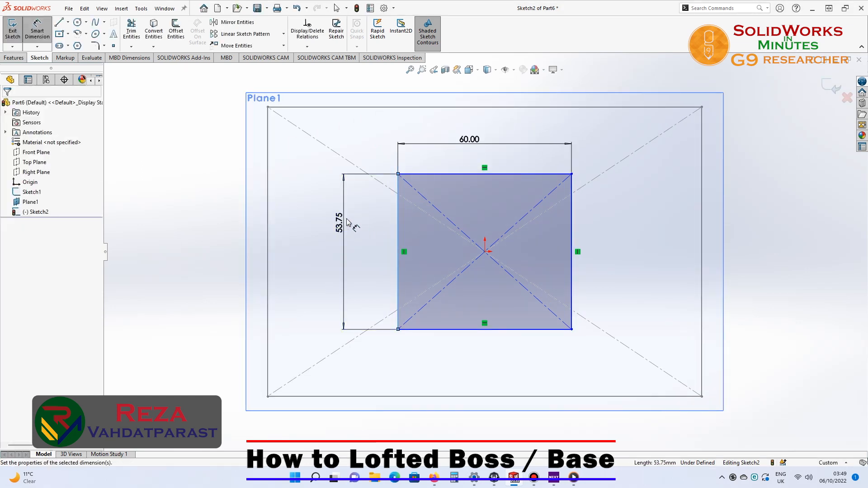
pyautogui.write('40')
pyautogui.press('Return')
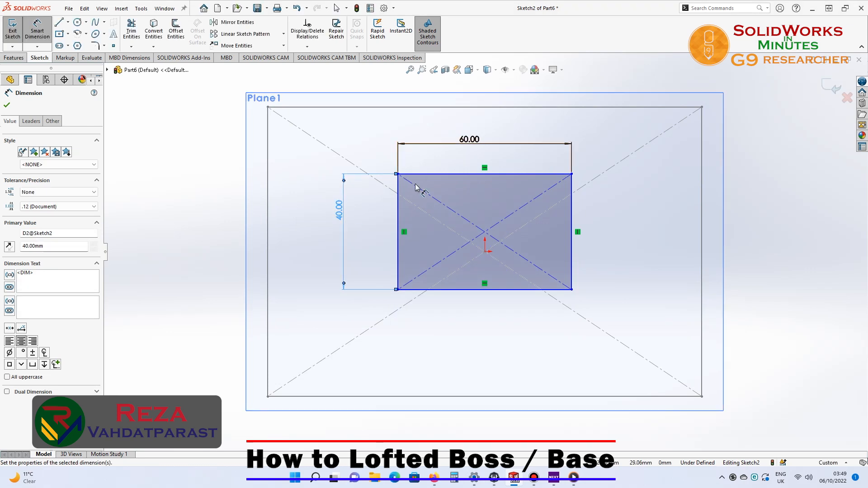
pyautogui.press('Escape')
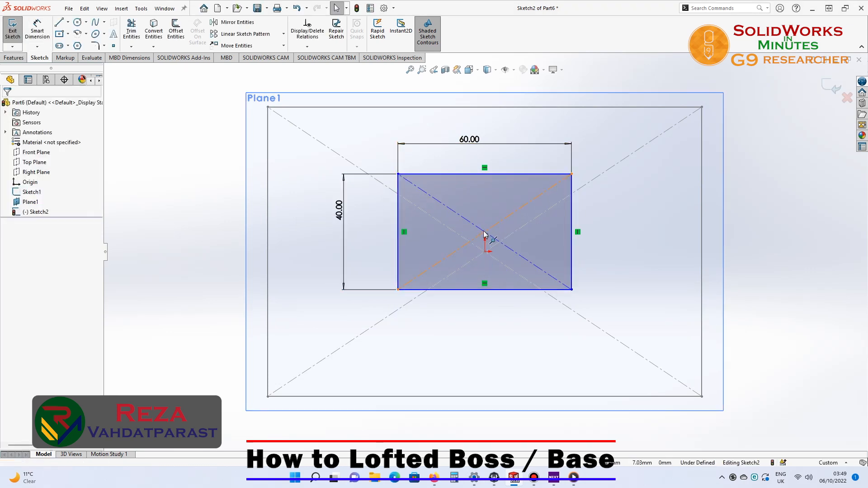
# - Make the rectangle's center point coincident with the origin and exit the sketch
pyautogui.click(485, 235)
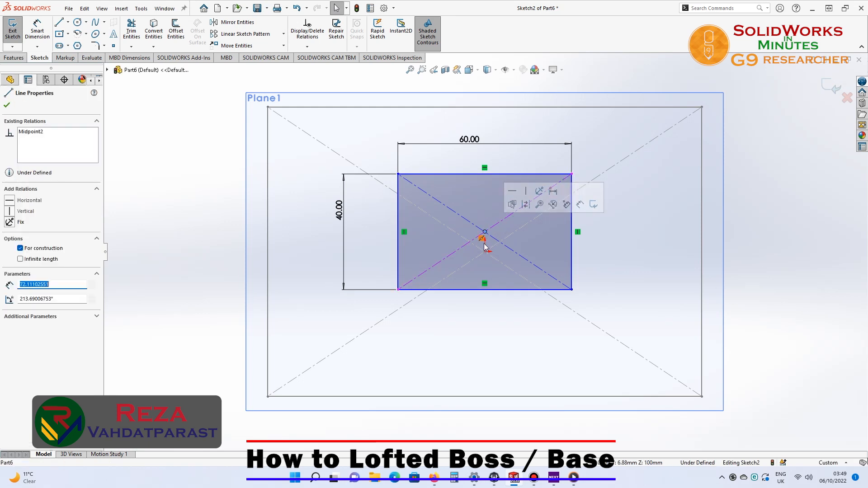
pyautogui.click(385, 267)
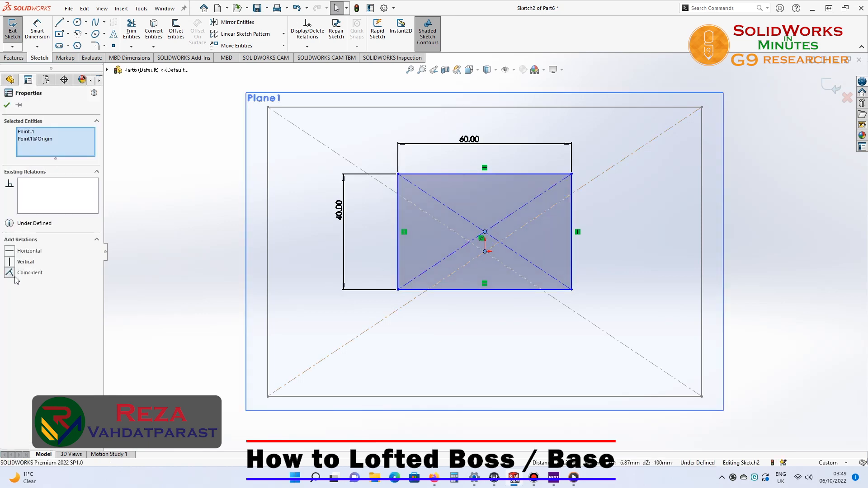
pyautogui.click(9, 272)
pyautogui.click(7, 107)
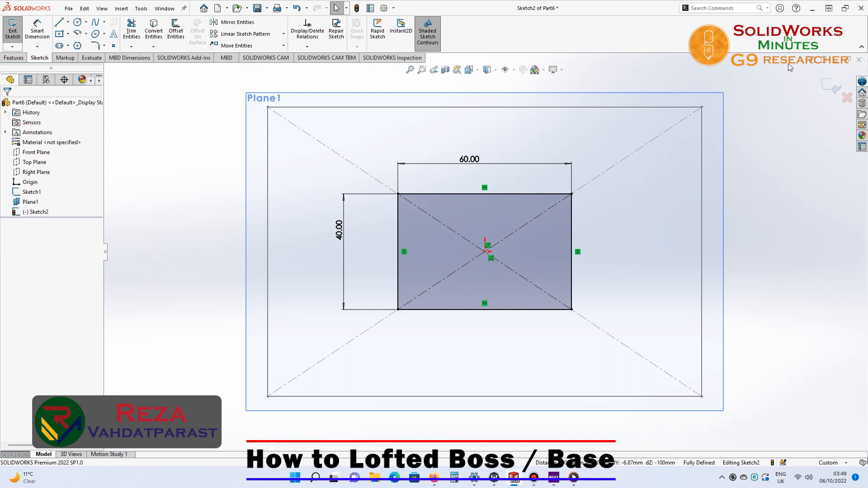
pyautogui.click(825, 88)
# - Hide the offset reference plane Plane1
pyautogui.moveTo(752, 192)
pyautogui.mouseDown(button='middle')
pyautogui.moveTo(710, 273)
pyautogui.moveTo(674, 275)
pyautogui.mouseUp(button='middle')
pyautogui.click(318, 197)
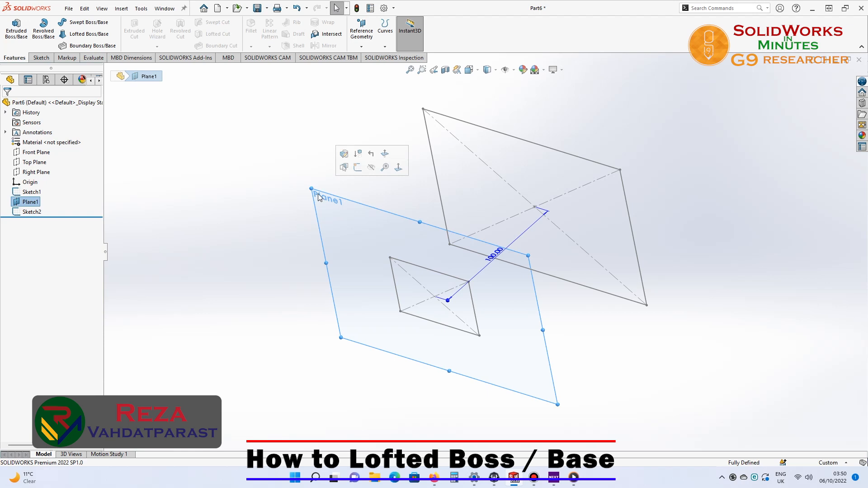
pyautogui.rightClick(30, 201)
pyautogui.click(53, 194)
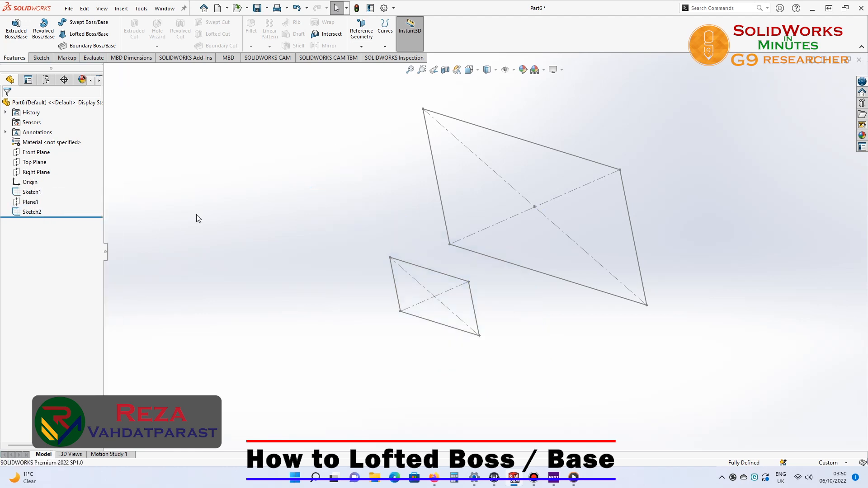
# - Create a solid lofted boss using Sketch1 and Sketch2 as profiles
pyautogui.moveTo(286, 312)
pyautogui.mouseDown(button='middle')
pyautogui.moveTo(254, 349)
pyautogui.moveTo(286, 299)
pyautogui.moveTo(299, 326)
pyautogui.mouseUp(button='middle')
pyautogui.moveTo(357, 304); pyautogui.dragTo(297, 234, button='middle')
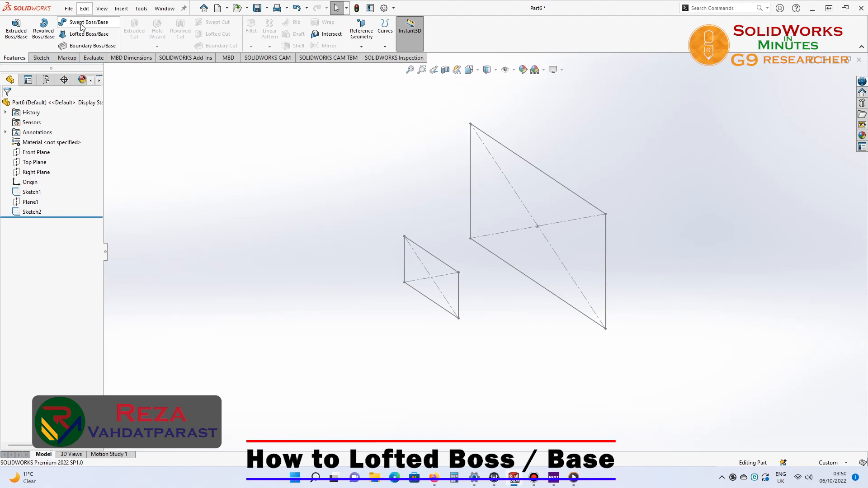
pyautogui.click(109, 36)
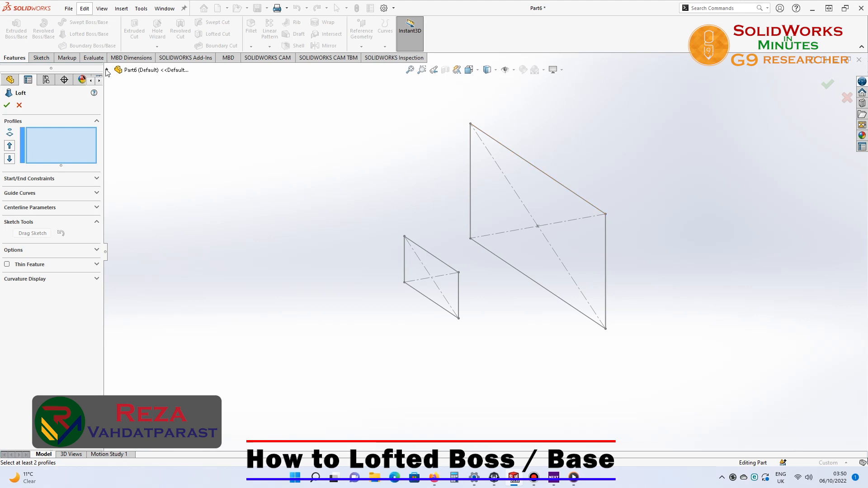
pyautogui.click(107, 70)
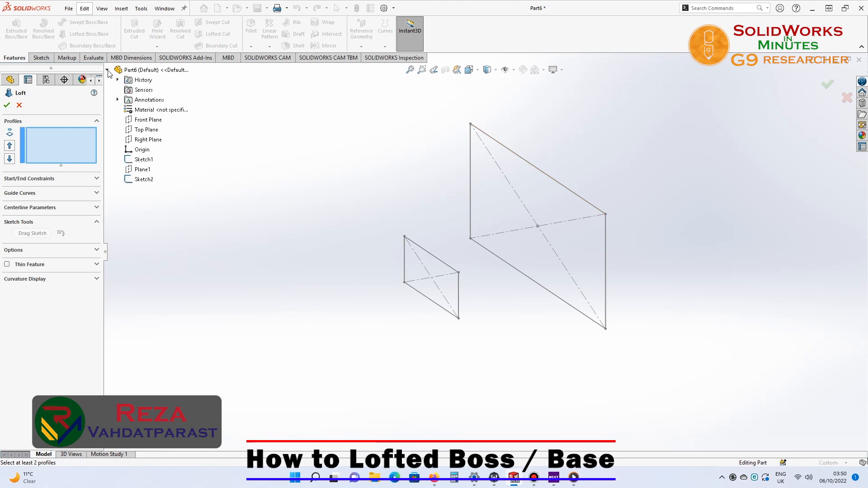
pyautogui.click(143, 160)
pyautogui.click(144, 179)
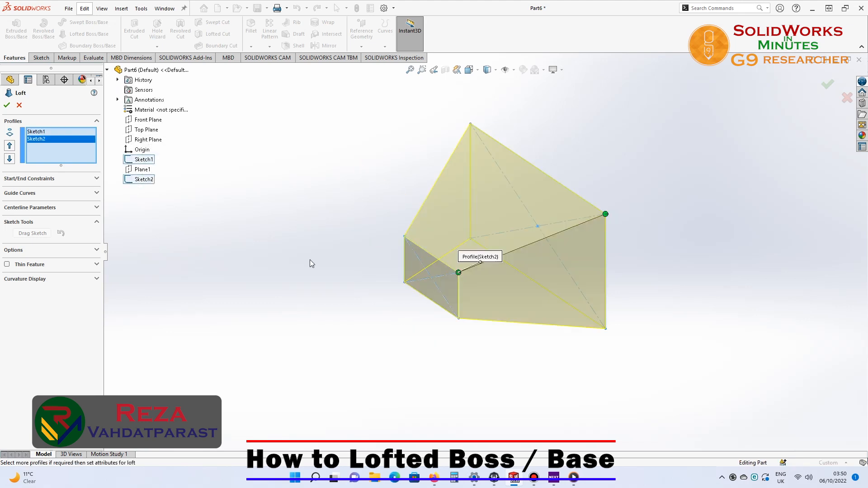
pyautogui.moveTo(334, 234)
pyautogui.mouseDown(button='middle')
pyautogui.moveTo(436, 200)
pyautogui.moveTo(487, 251)
pyautogui.moveTo(482, 265)
pyautogui.moveTo(310, 250)
pyautogui.moveTo(357, 285)
pyautogui.moveTo(351, 306)
pyautogui.moveTo(366, 287)
pyautogui.moveTo(326, 293)
pyautogui.moveTo(322, 302)
pyautogui.moveTo(322, 292)
pyautogui.mouseUp(button='middle')
pyautogui.click(7, 105)
# - Examine the loft's interior with a section view, trying the Right Plane and the Top Plane
pyautogui.moveTo(319, 219); pyautogui.dragTo(509, 118, button='middle')
pyautogui.click(445, 70)
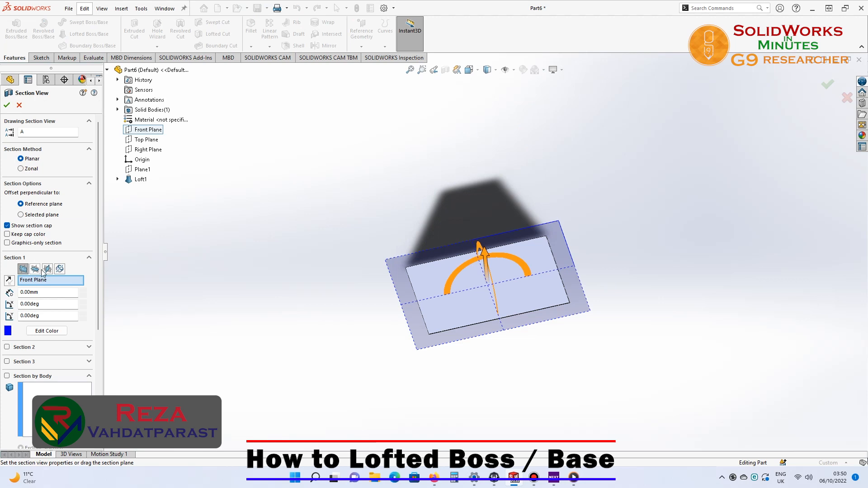
pyautogui.click(47, 269)
pyautogui.click(35, 269)
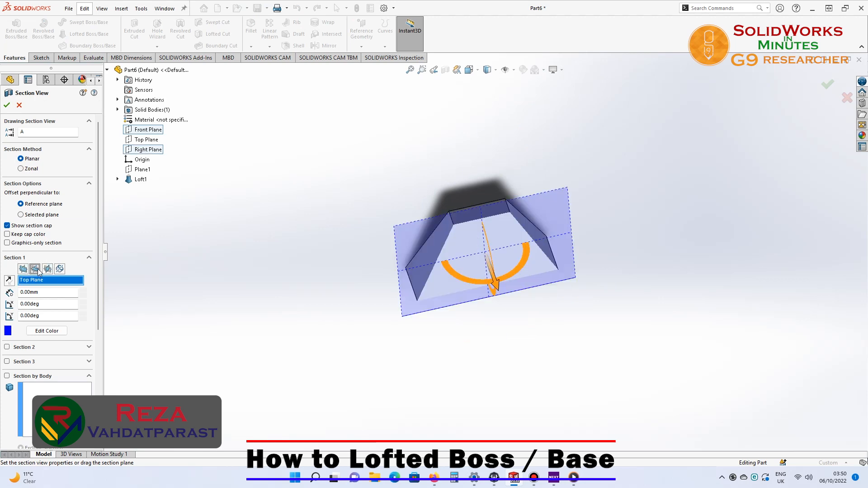
pyautogui.click(8, 105)
pyautogui.moveTo(355, 302); pyautogui.dragTo(389, 371, button='middle')
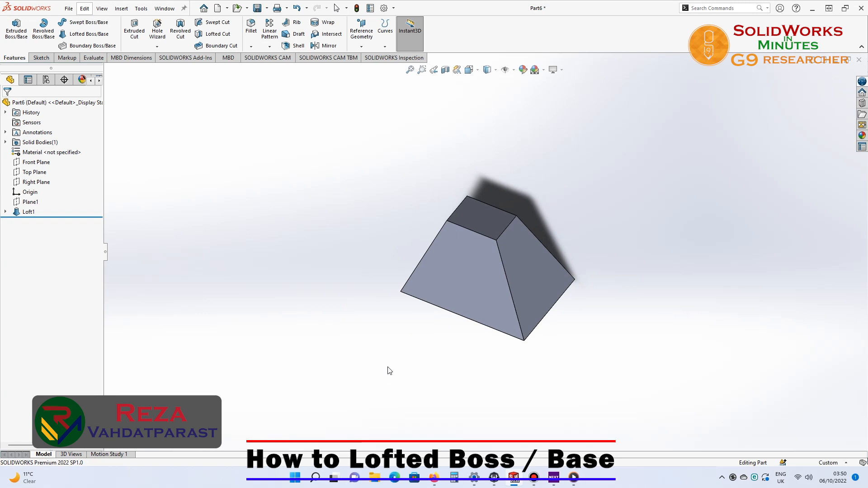
# - Delete the solid loft feature while keeping its two profile sketches
pyautogui.rightClick(28, 212)
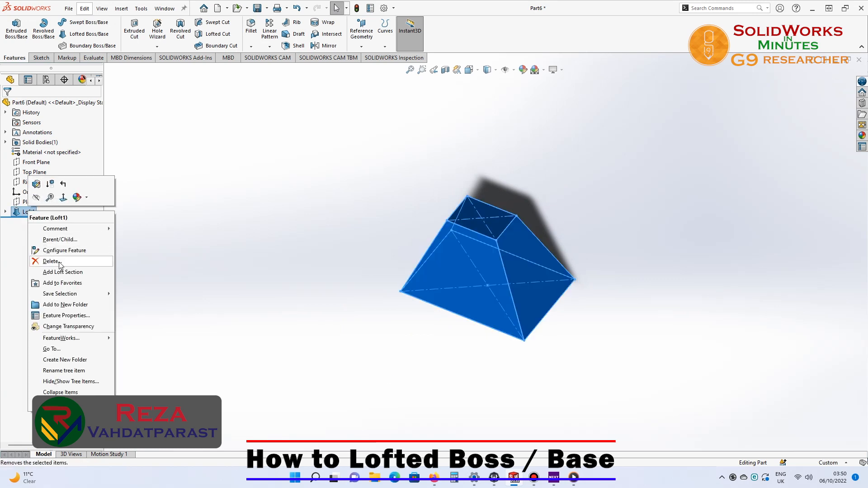
pyautogui.click(89, 262)
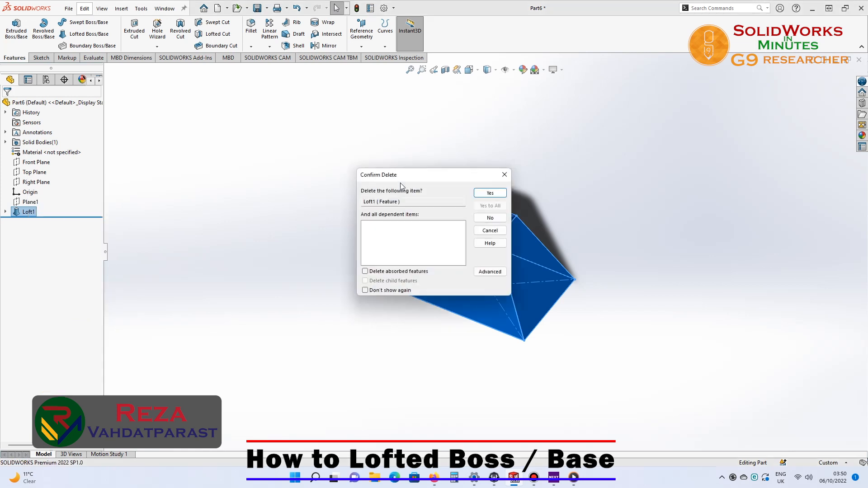
pyautogui.click(506, 194)
# - Loft between the large and small rectangles as a one-direction thin feature with 1 mm wall thickness
pyautogui.moveTo(388, 175); pyautogui.dragTo(315, 303, button='middle')
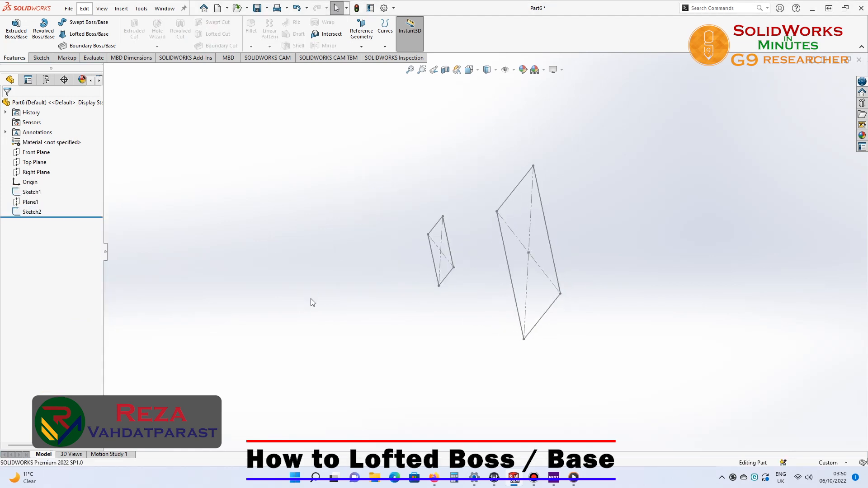
pyautogui.click(89, 34)
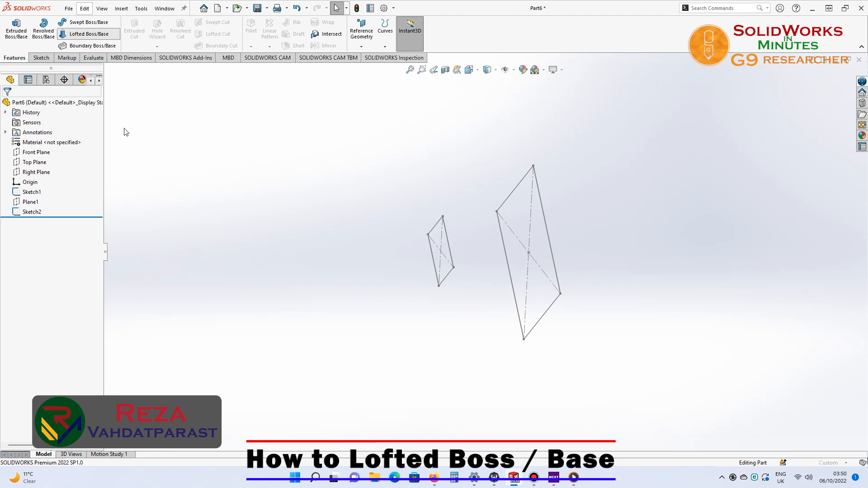
pyautogui.click(536, 185)
pyautogui.click(446, 228)
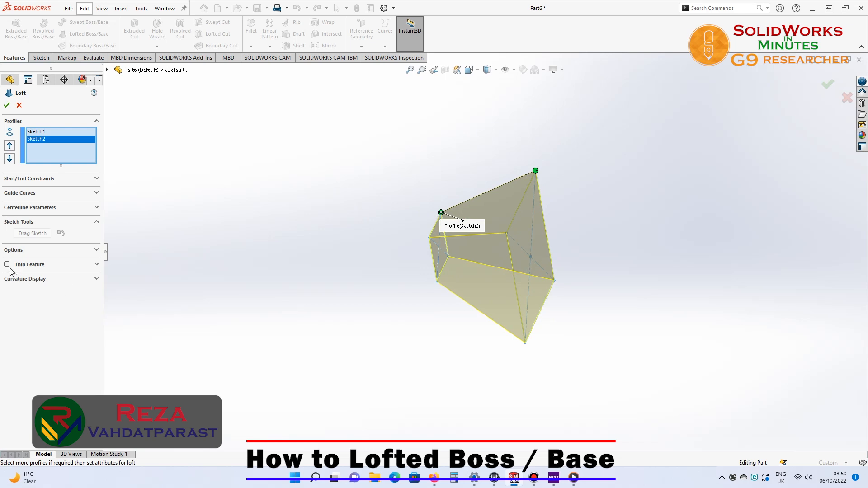
pyautogui.click(97, 265)
pyautogui.click(7, 265)
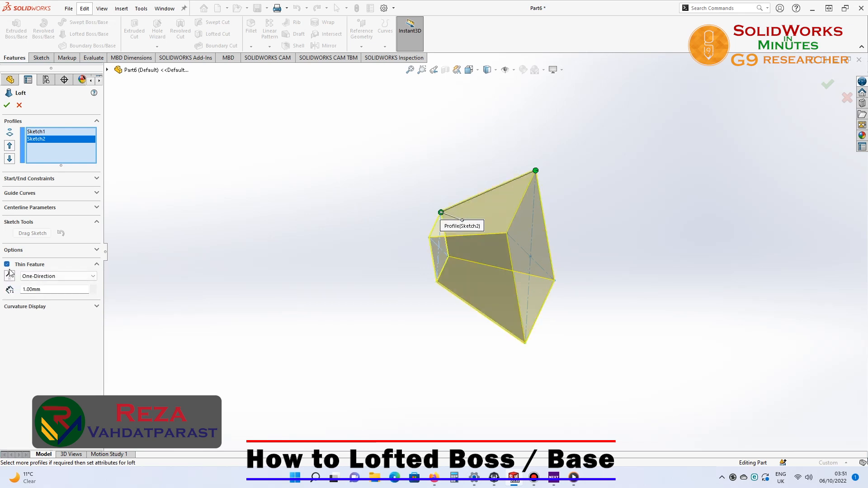
pyautogui.scroll(-3, 477, 257)
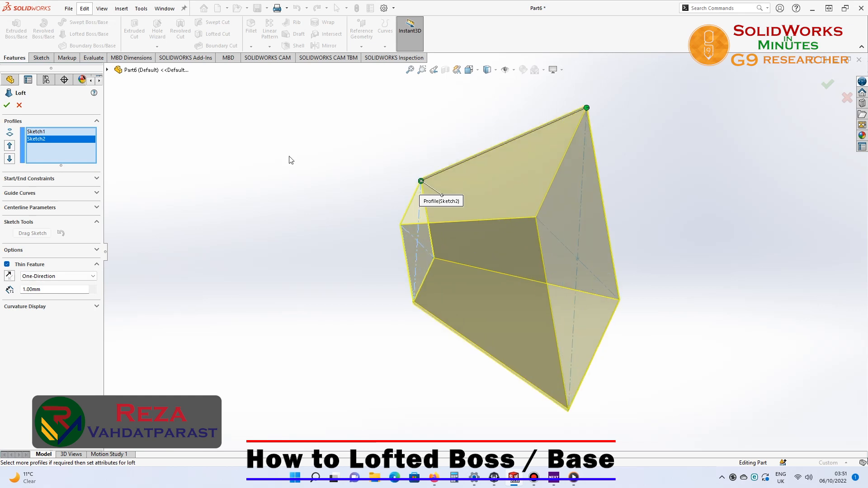
pyautogui.click(7, 106)
pyautogui.moveTo(303, 194); pyautogui.dragTo(356, 328, button='middle')
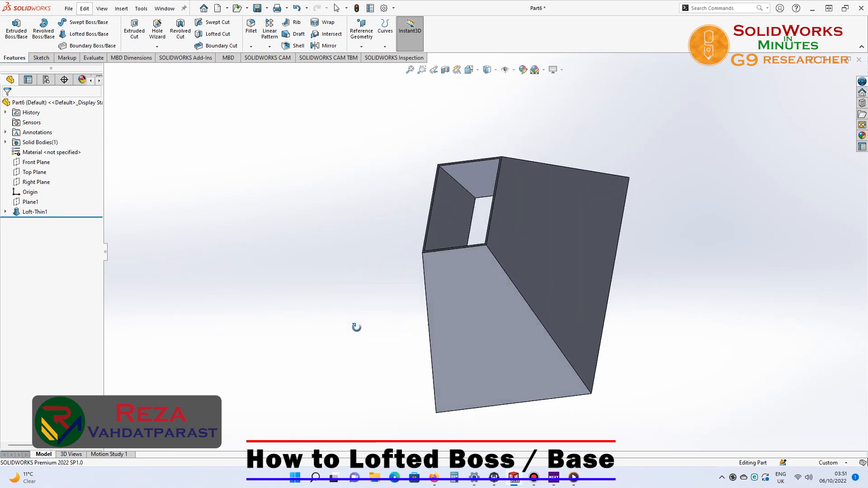
# - Edit the thin loft and set its start constraint to Normal To Profile
pyautogui.rightClick(45, 214)
pyautogui.click(56, 188)
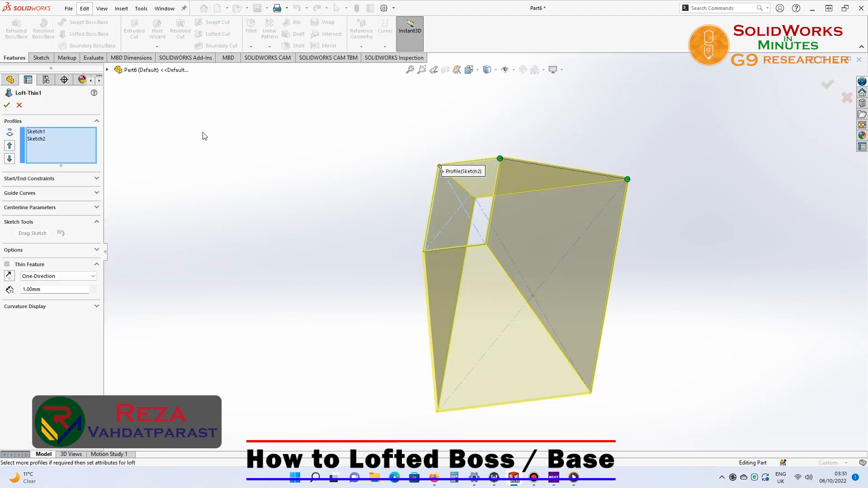
pyautogui.click(96, 122)
pyautogui.click(98, 137)
pyautogui.click(92, 156)
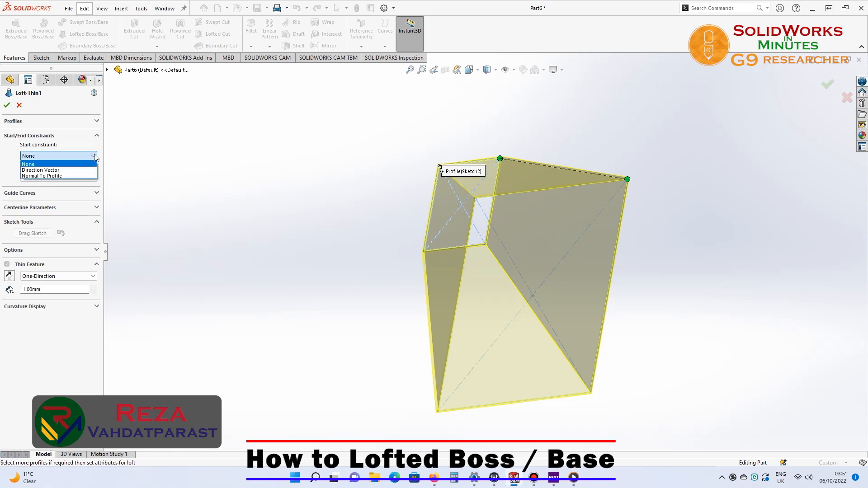
pyautogui.click(35, 176)
pyautogui.moveTo(382, 237); pyautogui.dragTo(323, 206, button='middle')
pyautogui.click(7, 105)
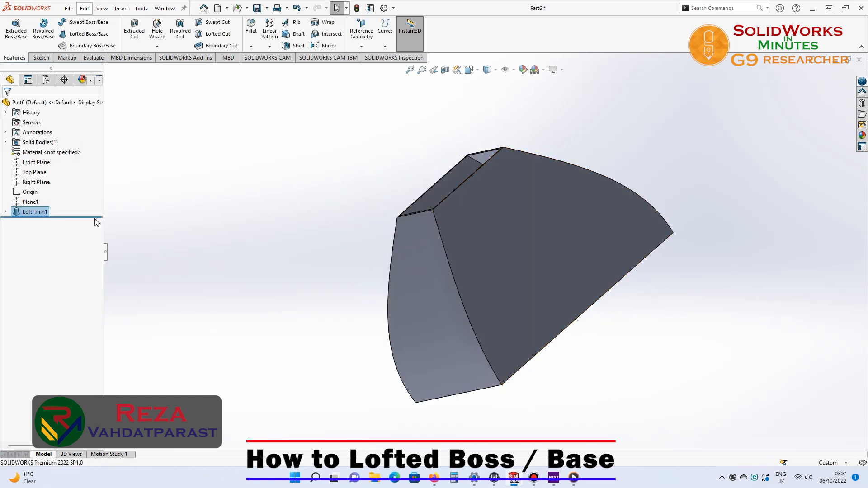
# - Edit the thin loft, turn off Apply to all for the start constraint and select one corner's tangent vector
pyautogui.rightClick(38, 213)
pyautogui.click(44, 186)
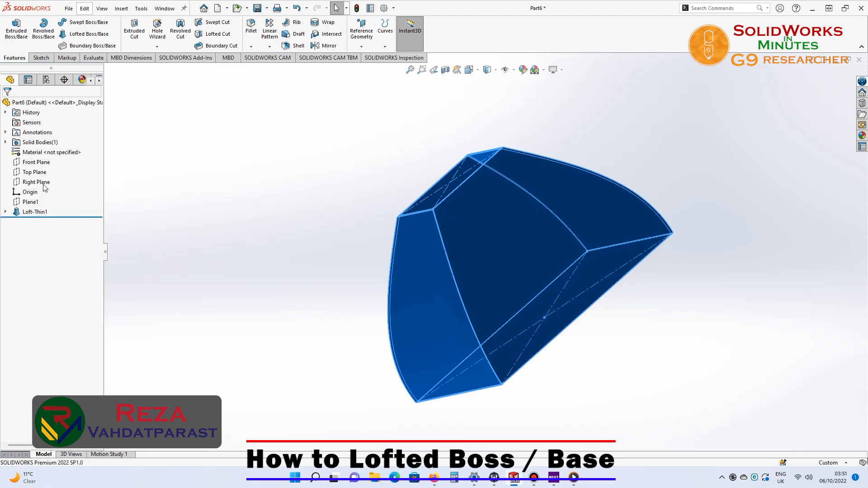
pyautogui.click(23, 195)
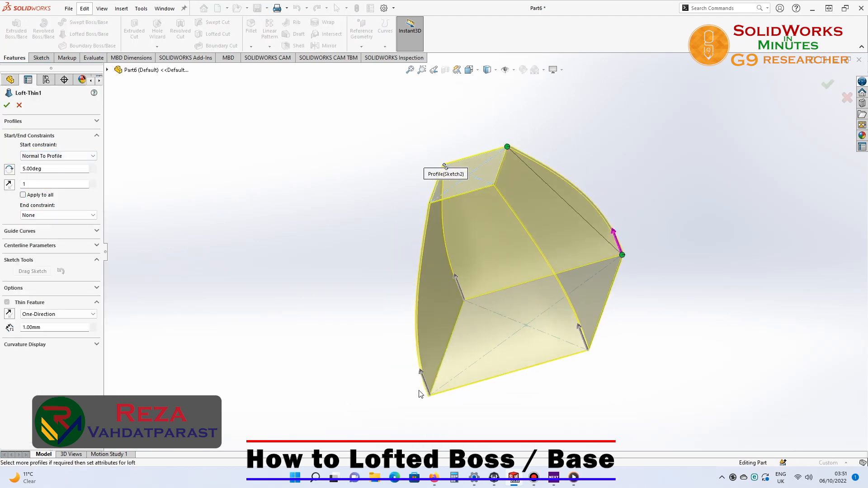
pyautogui.click(421, 373)
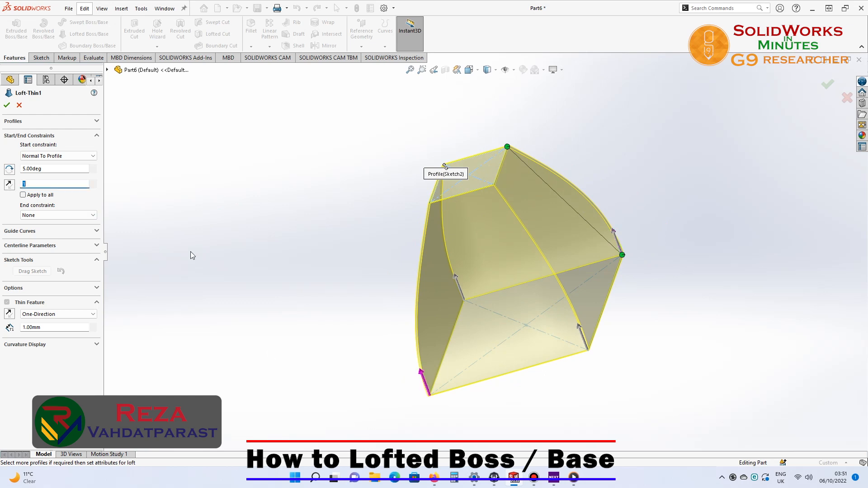
pyautogui.click(7, 105)
pyautogui.moveTo(178, 237)
pyautogui.mouseDown(button='middle')
pyautogui.moveTo(304, 199)
pyautogui.moveTo(395, 128)
pyautogui.moveTo(391, 195)
pyautogui.mouseUp(button='middle')
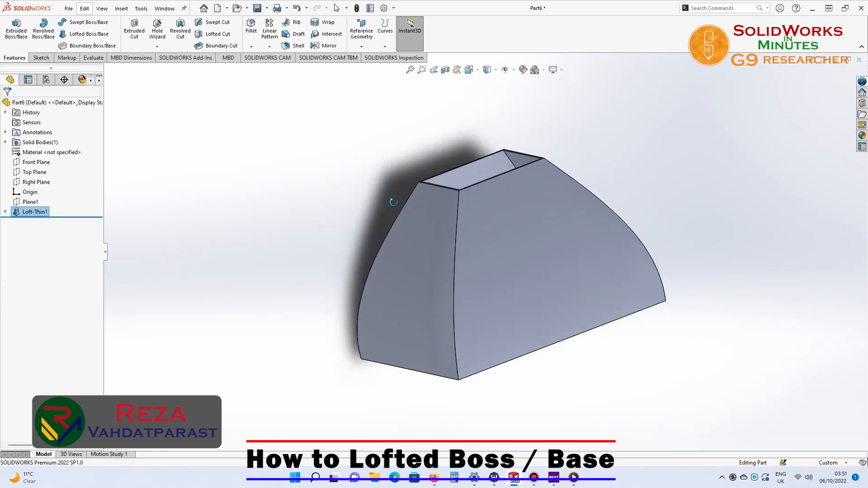
# - Edit the thin loft, apply the start constraint to all corners and set the end constraint to Normal To Profile with a 2° draft angle
pyautogui.rightClick(41, 209)
pyautogui.click(54, 181)
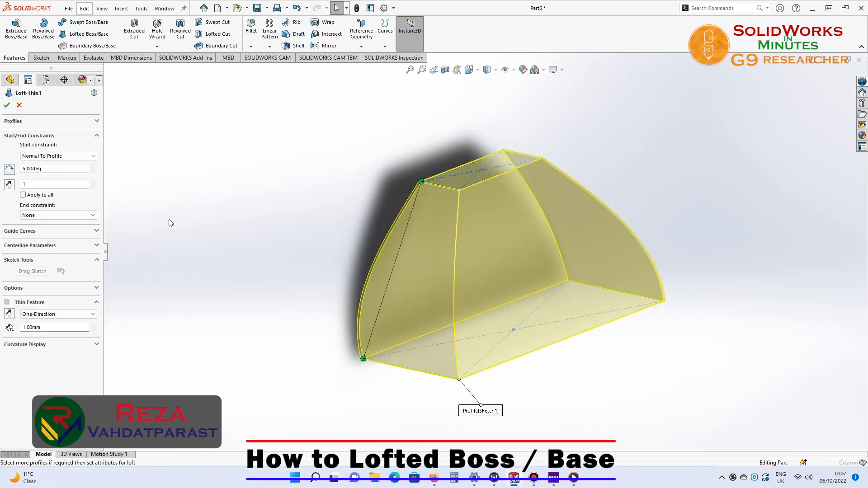
pyautogui.click(22, 194)
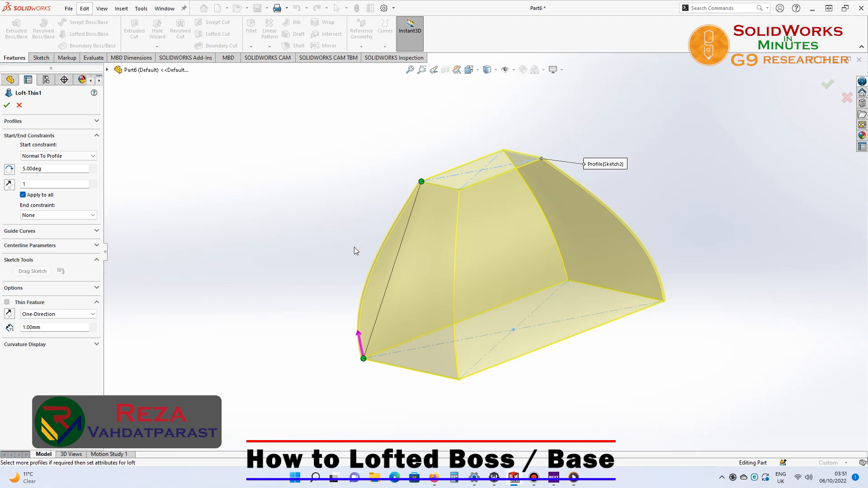
pyautogui.click(87, 215)
pyautogui.click(45, 235)
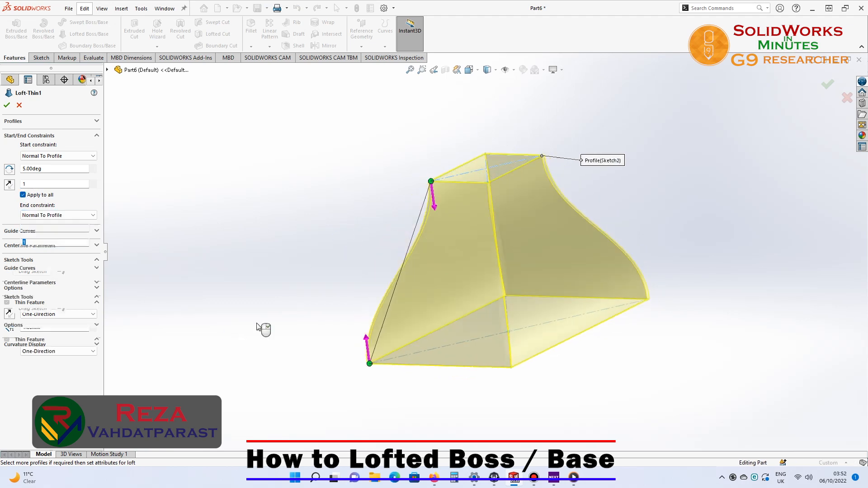
pyautogui.moveTo(239, 199); pyautogui.dragTo(264, 351, button='middle')
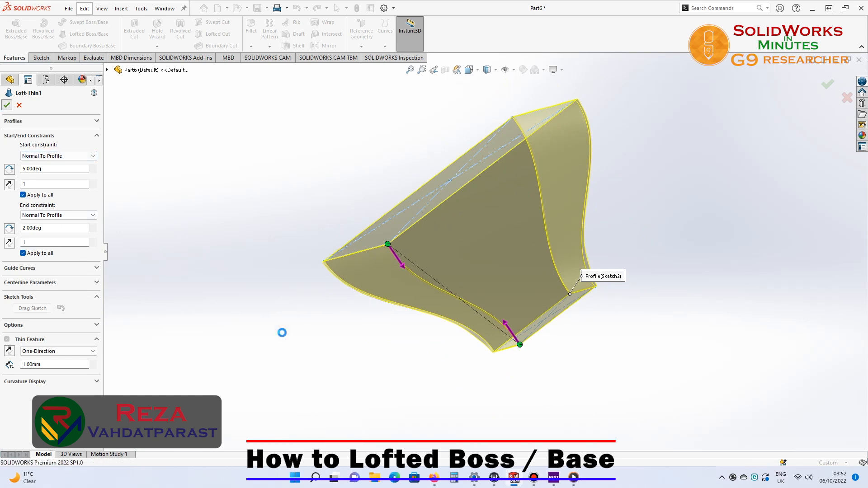
pyautogui.press('Return')
# - Examine the curved loft's interior and wall thickness with a section view through the Top Plane
pyautogui.moveTo(267, 232)
pyautogui.mouseDown(button='middle')
pyautogui.moveTo(321, 301)
pyautogui.moveTo(275, 211)
pyautogui.mouseUp(button='middle')
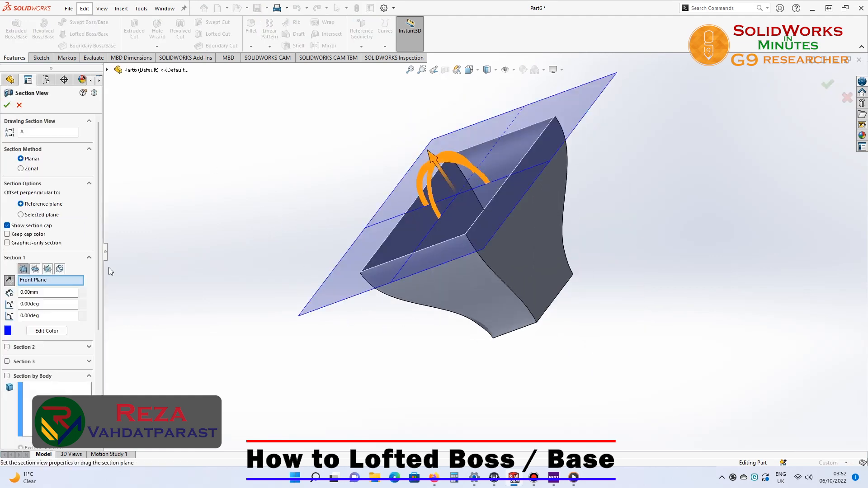
pyautogui.click(37, 270)
pyautogui.click(7, 105)
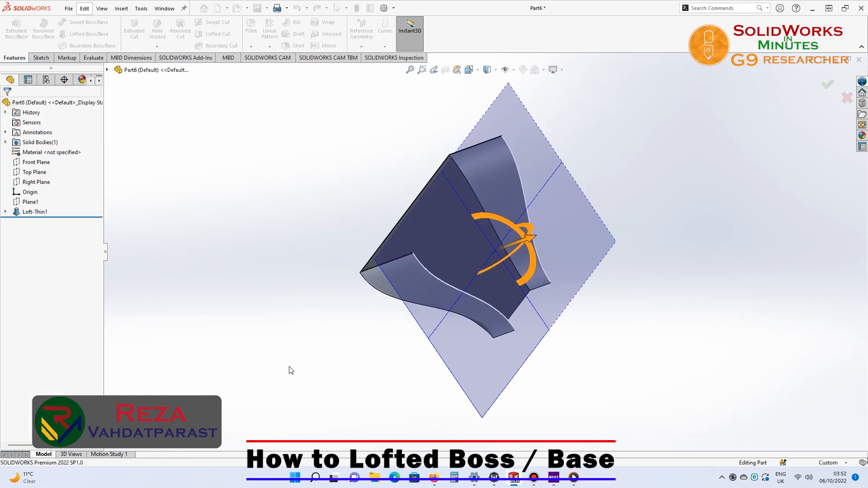
pyautogui.moveTo(343, 367); pyautogui.dragTo(524, 328, button='middle')
pyautogui.scroll(-5, 533, 308)
pyautogui.moveTo(345, 315); pyautogui.dragTo(289, 378, button='middle')
pyautogui.scroll(-3, 421, 270)
pyautogui.scroll(5, 441, 315)
pyautogui.scroll(-5, 349, 281)
pyautogui.moveTo(349, 281)
pyautogui.mouseDown(button='middle')
pyautogui.moveTo(350, 88)
pyautogui.moveTo(339, 272)
pyautogui.mouseUp(button='middle')
pyautogui.scroll(5, 397, 189)
pyautogui.moveTo(398, 189); pyautogui.dragTo(351, 301, button='middle')
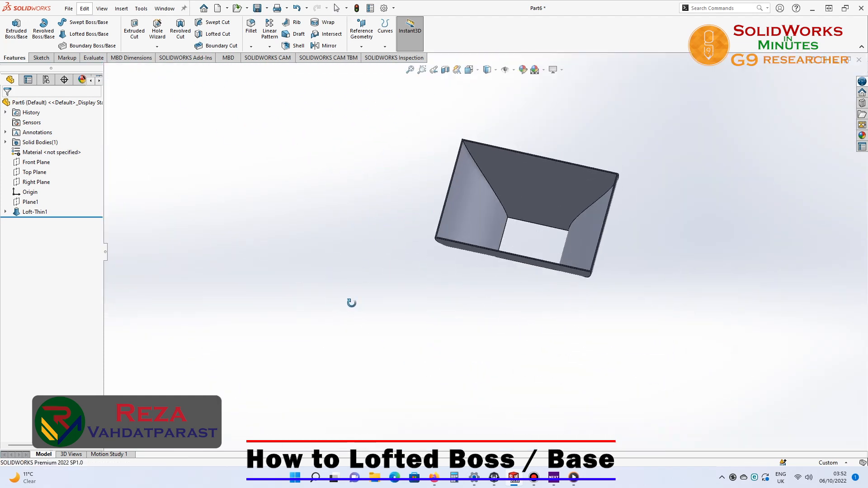
# - Open the thin loft for editing and review its thin feature, curvature display, options, centerline and guide curve settings
pyautogui.rightClick(32, 212)
pyautogui.click(52, 183)
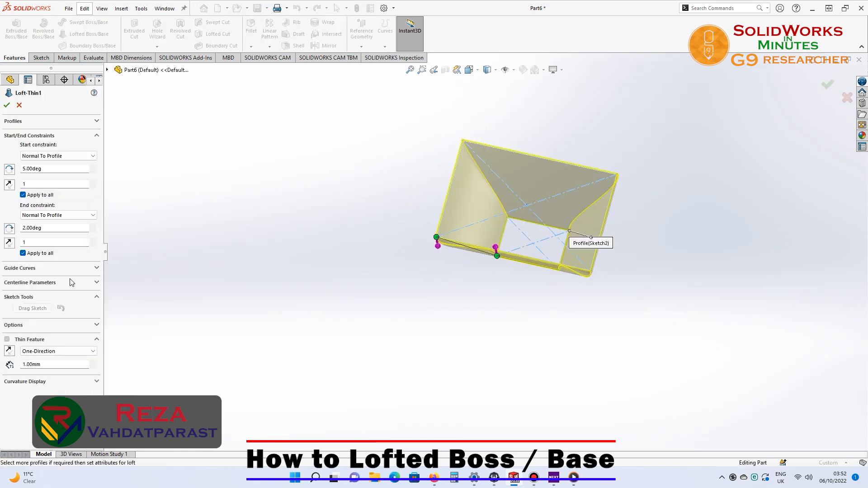
pyautogui.click(97, 135)
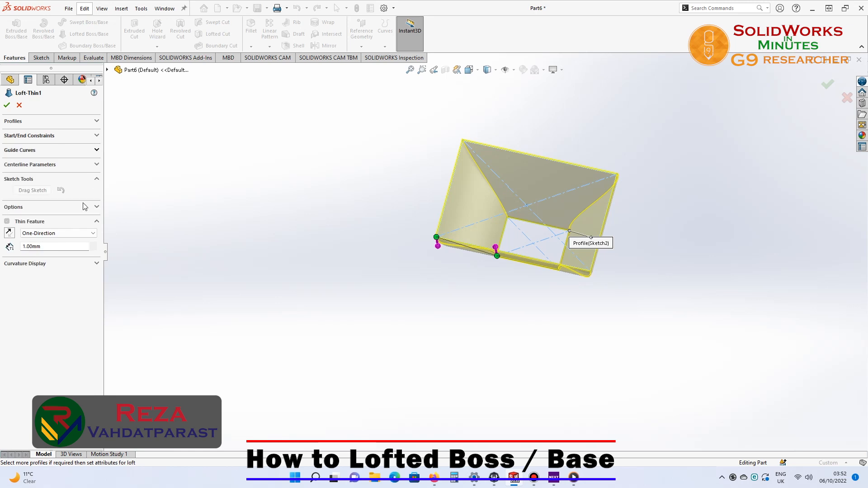
pyautogui.click(97, 222)
pyautogui.click(97, 236)
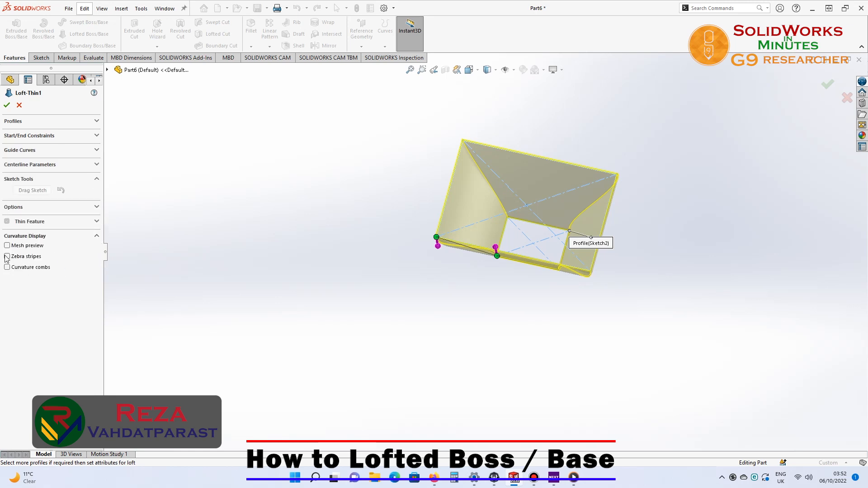
pyautogui.click(96, 236)
pyautogui.click(98, 208)
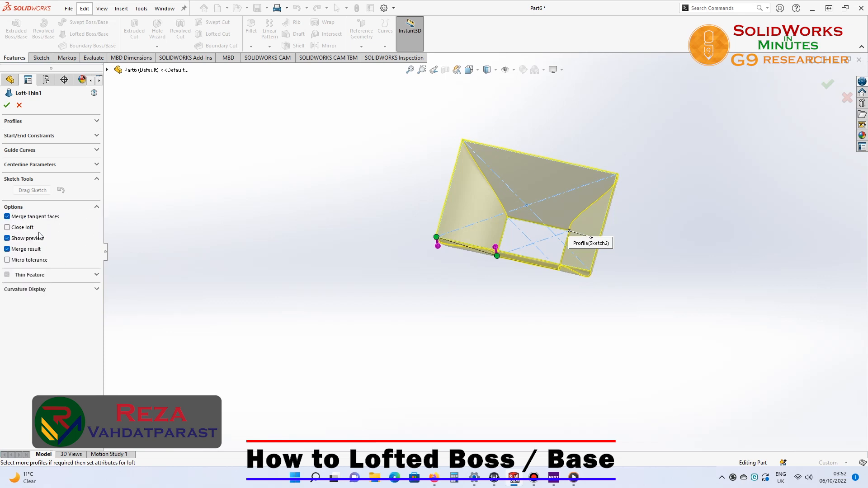
pyautogui.click(97, 208)
pyautogui.click(97, 179)
pyautogui.click(97, 164)
pyautogui.click(96, 164)
pyautogui.click(97, 151)
pyautogui.click(97, 150)
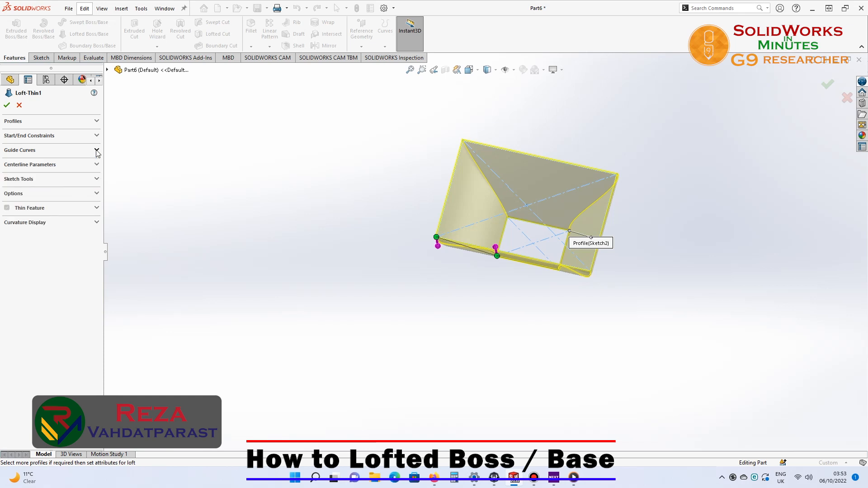
pyautogui.moveTo(462, 275); pyautogui.dragTo(561, 367, button='middle')
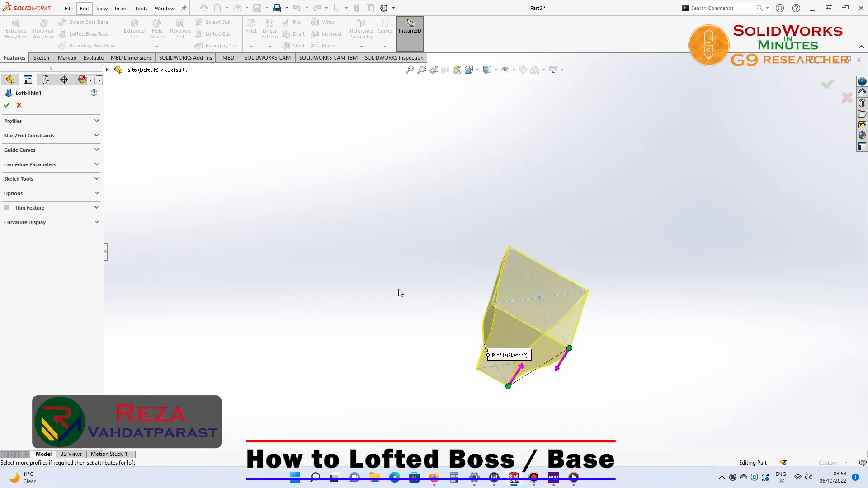
# - Set the start draft angle to 10° and the end draft angle to 3°, rebuild the loft and inspect the small-end corner
pyautogui.click(96, 136)
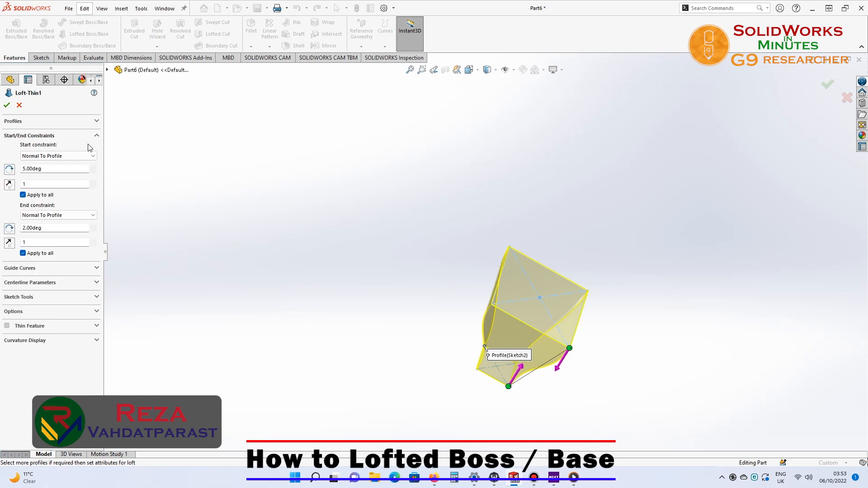
pyautogui.click(95, 168)
pyautogui.click(94, 225)
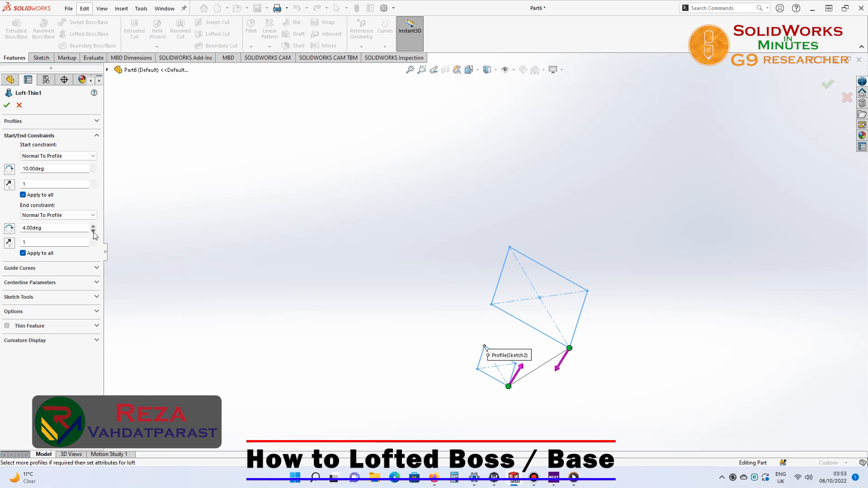
pyautogui.click(93, 231)
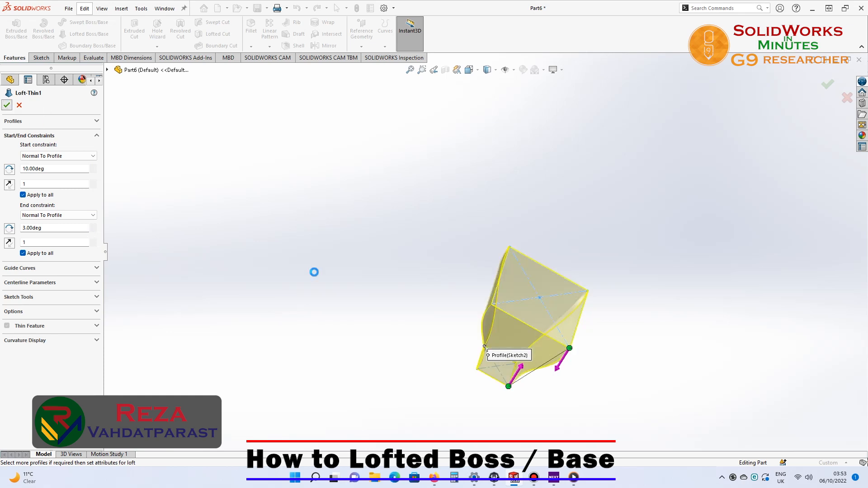
pyautogui.press('Return')
pyautogui.moveTo(533, 372); pyautogui.dragTo(488, 368, button='middle')
pyautogui.scroll(-3, 491, 275)
pyautogui.moveTo(490, 275); pyautogui.dragTo(576, 240, button='middle')
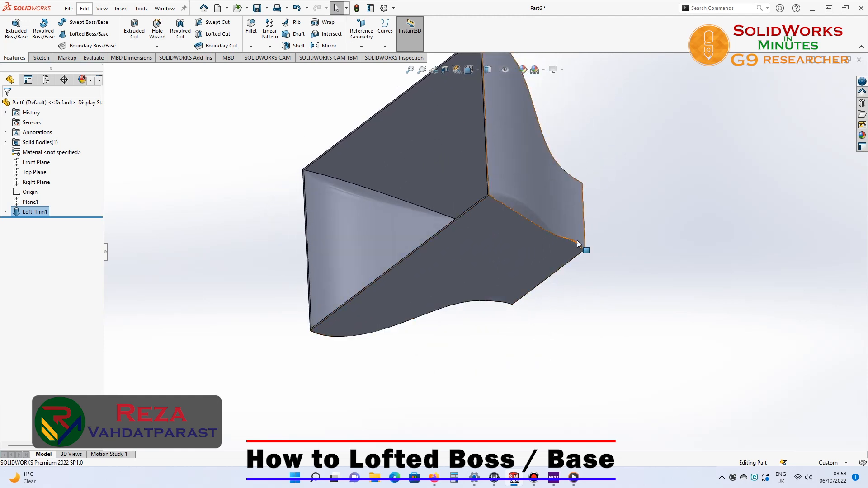
pyautogui.scroll(-5, 576, 240)
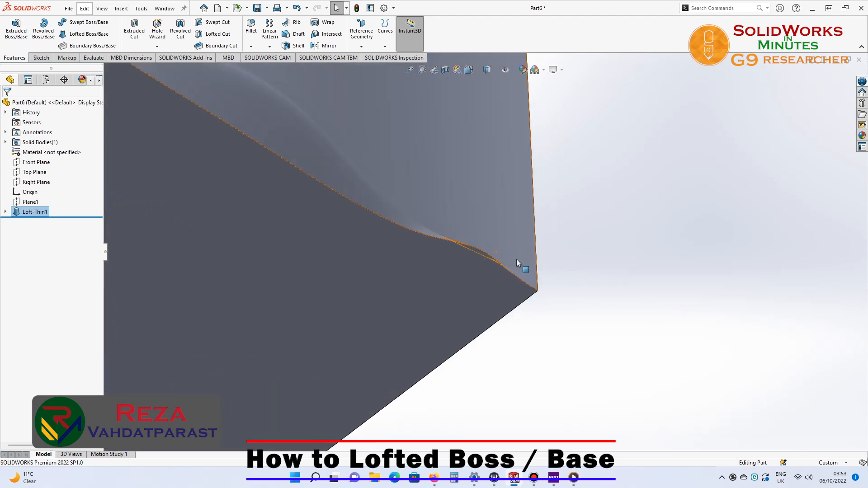
# - Edit the thin loft, setting the end draft angle to 1° and the start draft angle to 3°
pyautogui.rightClick(35, 211)
pyautogui.press('Escape')
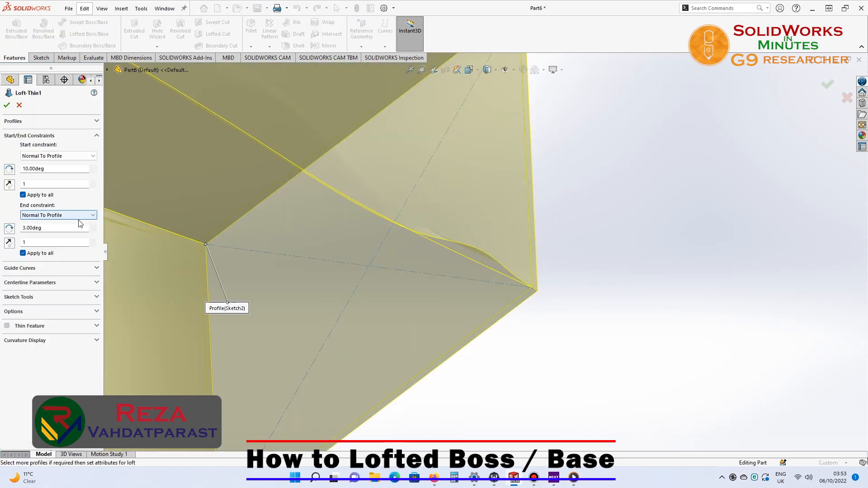
pyautogui.click(94, 233)
pyautogui.click(94, 233)
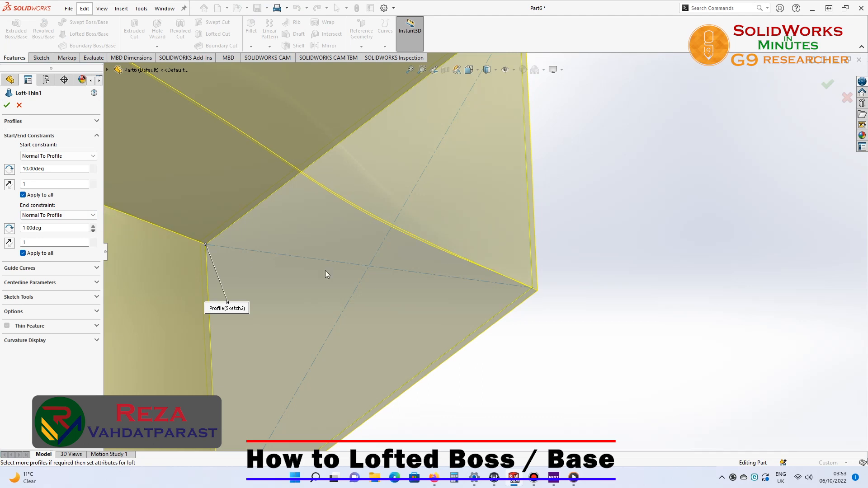
pyautogui.scroll(5, 344, 270)
pyautogui.moveTo(343, 270); pyautogui.dragTo(264, 246, button='middle')
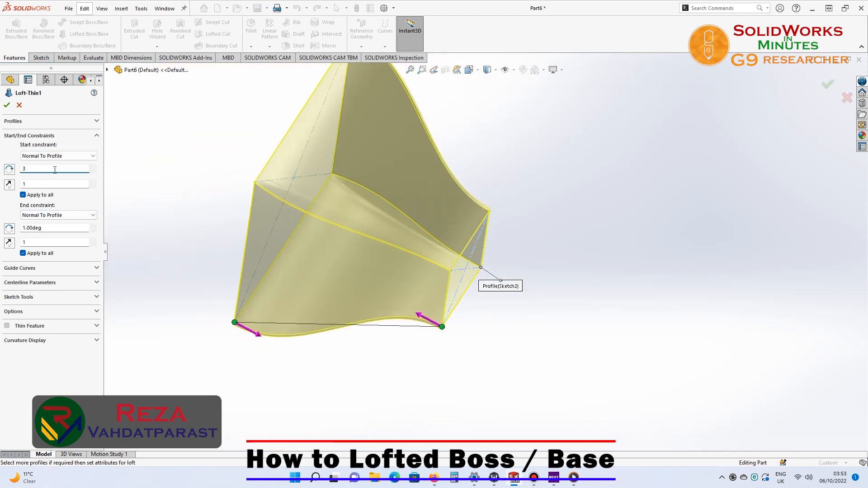
# - Set the start constraint's tangent length to 2, trying values up to 3 in the preview
pyautogui.click(57, 184)
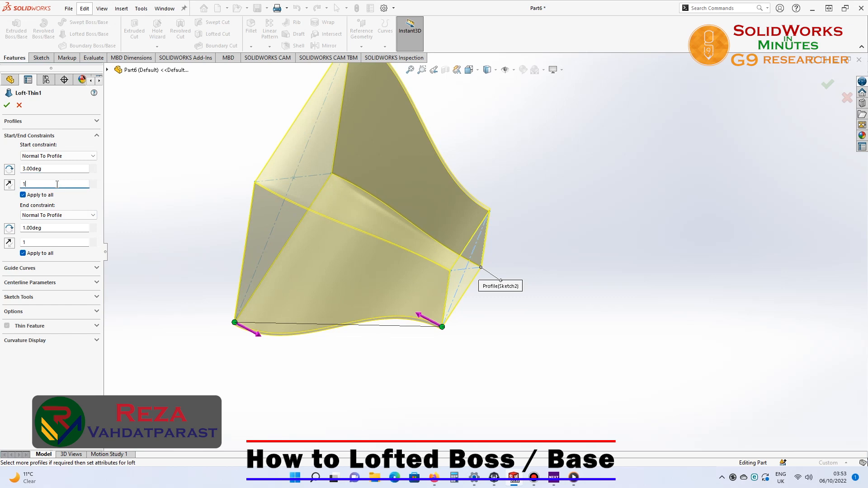
pyautogui.click(94, 183)
pyautogui.click(93, 183)
pyautogui.click(93, 184)
pyautogui.click(93, 183)
pyautogui.click(94, 184)
pyautogui.moveTo(260, 179); pyautogui.dragTo(280, 312, button='middle')
pyautogui.click(93, 183)
pyautogui.click(93, 183)
pyautogui.click(93, 183)
pyautogui.click(93, 183)
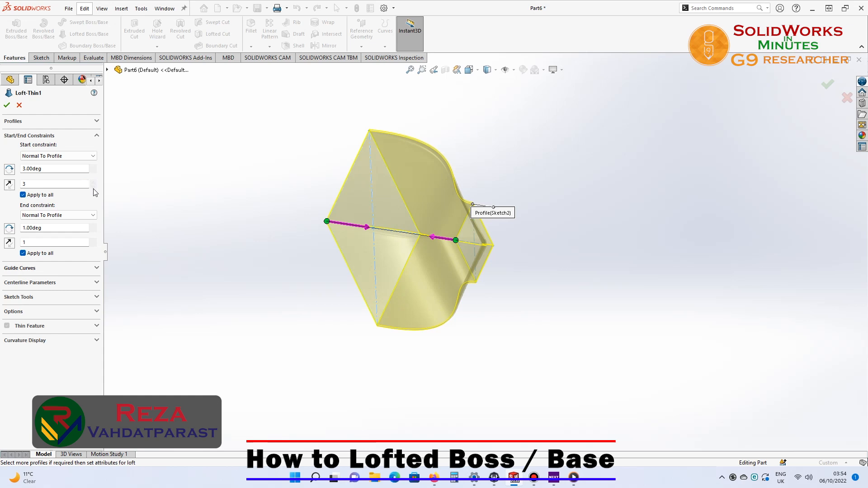
pyautogui.click(93, 187)
# - Set the end constraint's tangent length to 1.3 and accept the loft changes
pyautogui.moveTo(265, 262); pyautogui.dragTo(185, 207, button='middle')
pyautogui.click(94, 241)
pyautogui.click(93, 241)
pyautogui.click(93, 241)
pyautogui.moveTo(313, 346); pyautogui.dragTo(356, 121, button='middle')
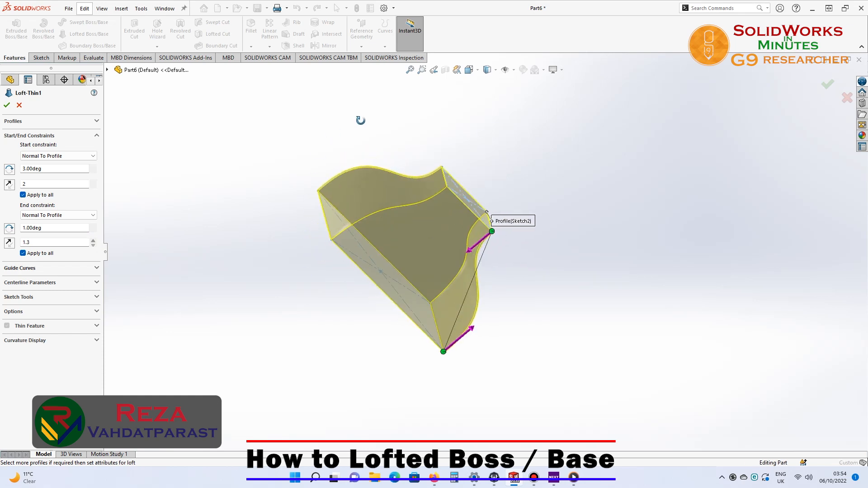
pyautogui.press('Return')
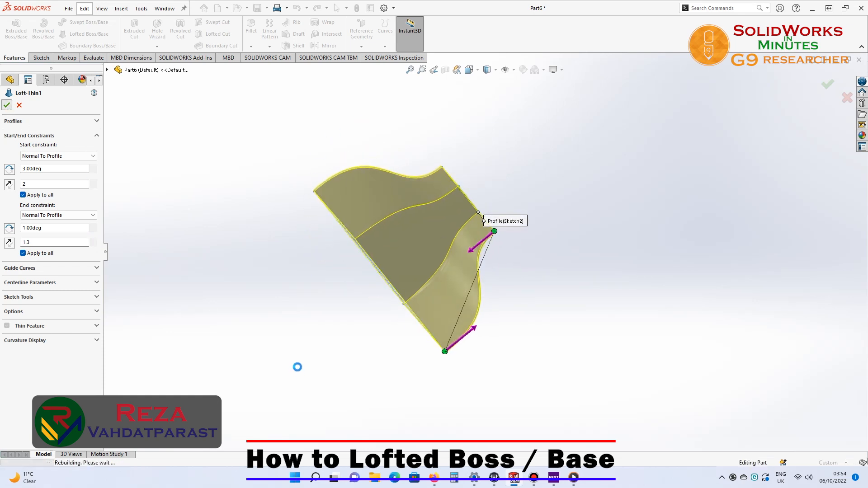
# - Examine the reshaped loft in a section view from another corner orientation and switch the section view off again
pyautogui.moveTo(312, 296); pyautogui.dragTo(426, 315, button='middle')
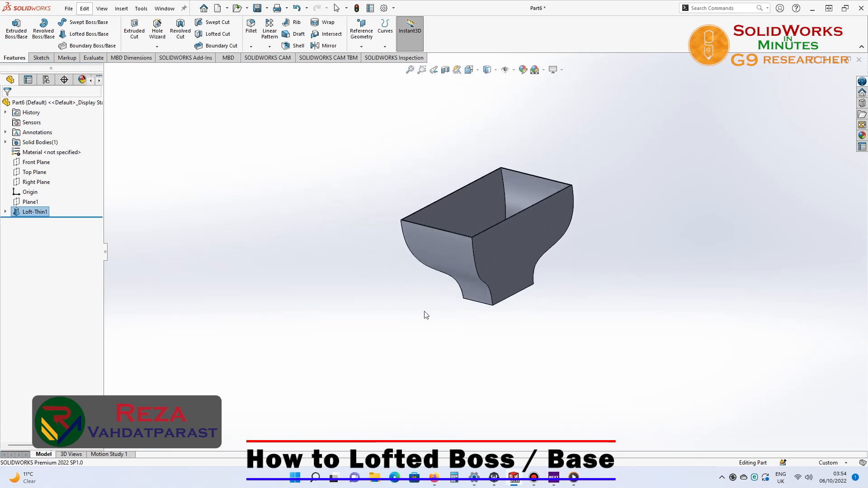
pyautogui.click(445, 70)
pyautogui.scroll(-5, 473, 215)
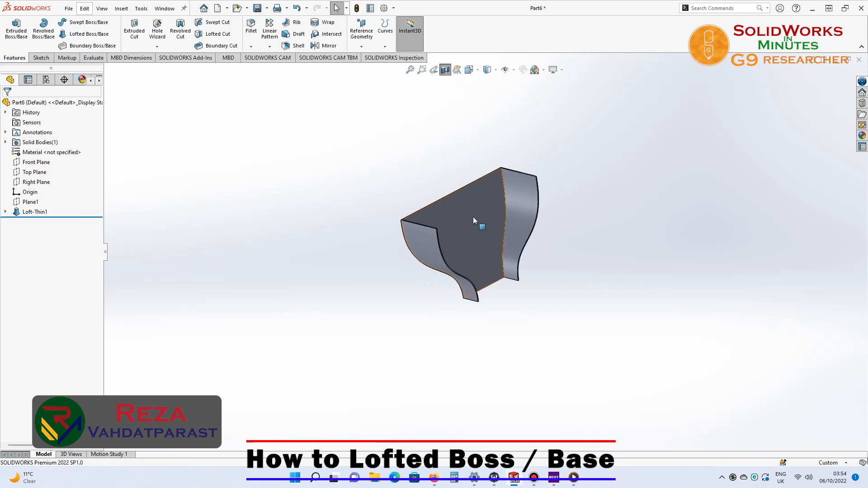
pyautogui.click(487, 70)
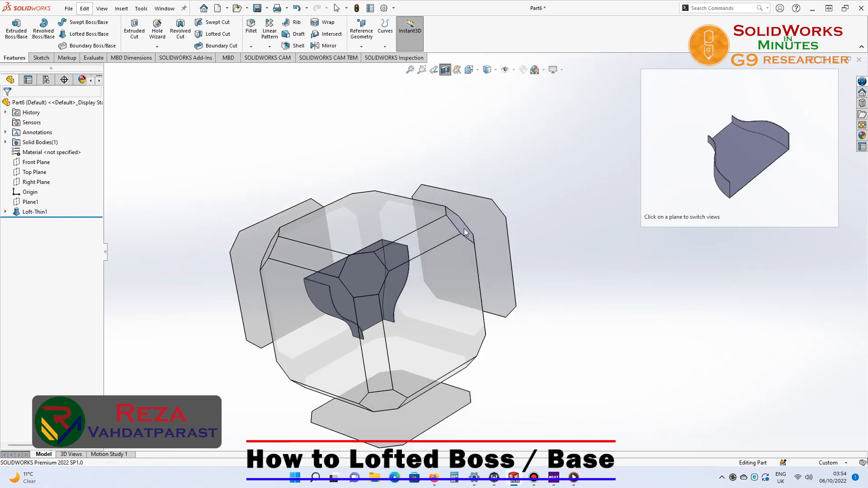
pyautogui.click(463, 229)
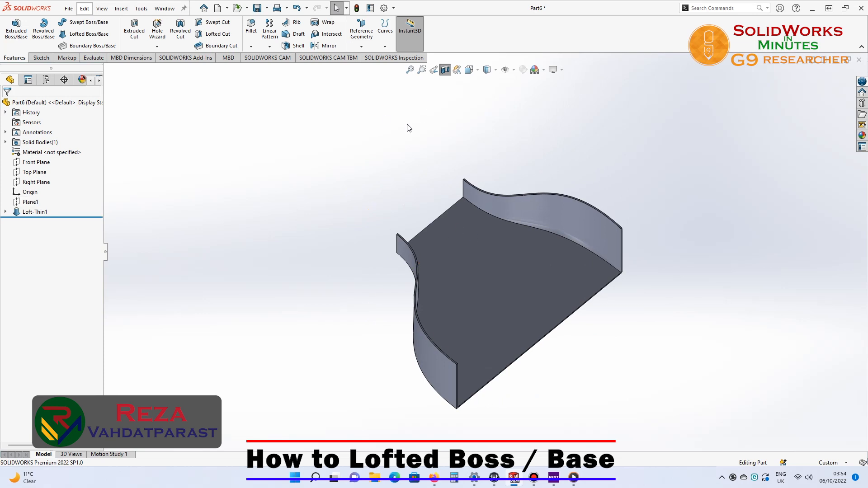
pyautogui.click(446, 70)
pyautogui.moveTo(342, 150); pyautogui.dragTo(267, 237, button='middle')
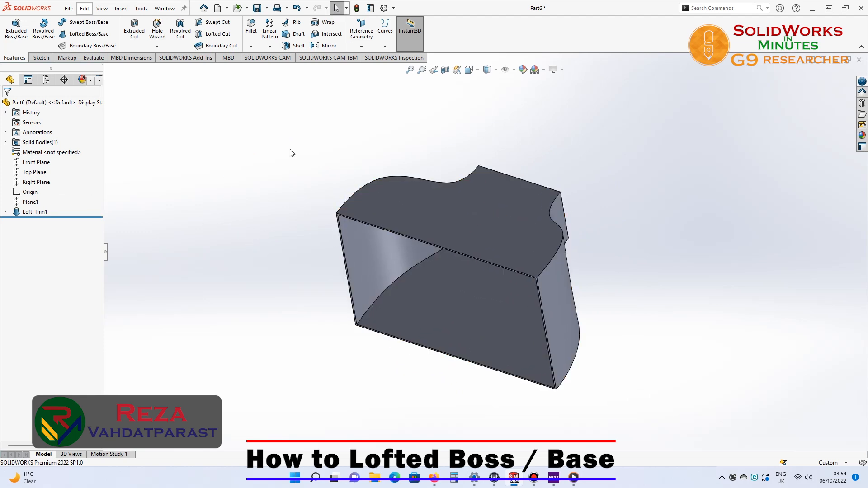
# - Delete the thin loft feature while keeping its two profile sketches
pyautogui.click(18, 212)
pyautogui.rightClick(40, 212)
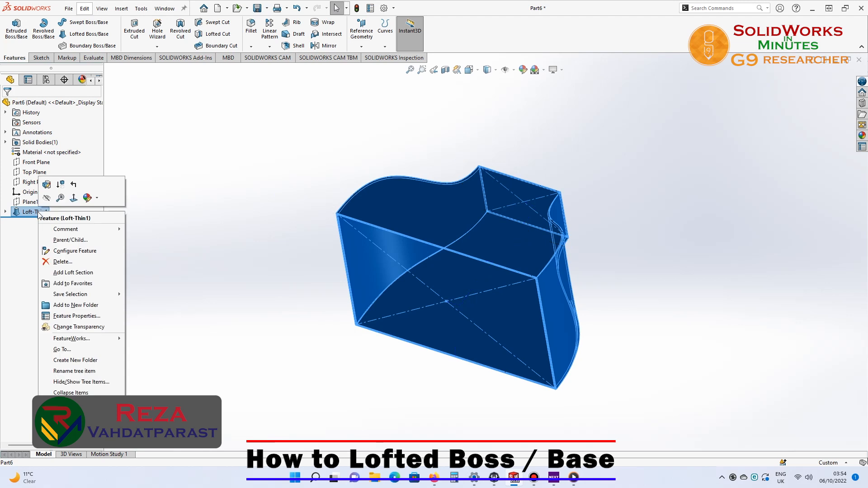
pyautogui.click(63, 263)
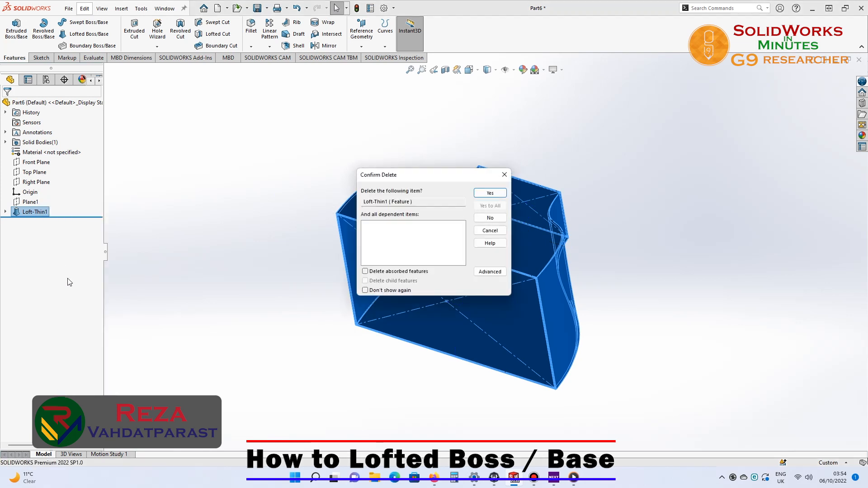
pyautogui.click(498, 196)
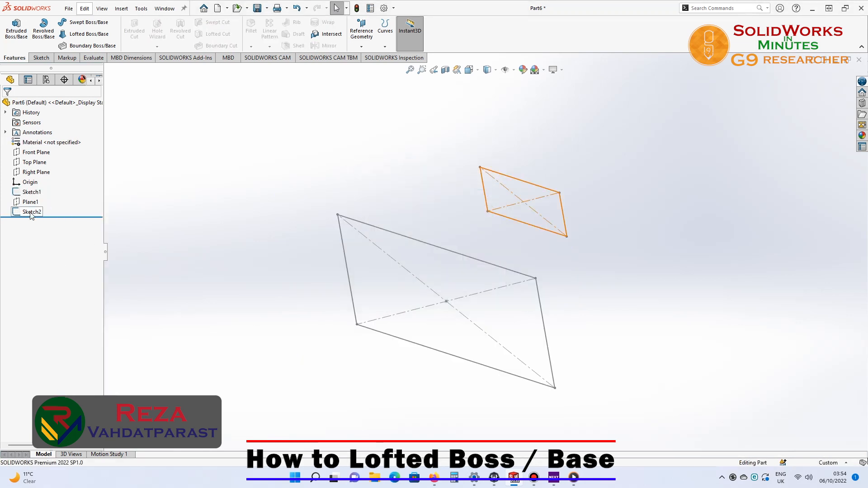
# - Open the smaller rectangle's sketch for editing and remove the relation at its centre point
pyautogui.click(32, 214)
pyautogui.rightClick(31, 213)
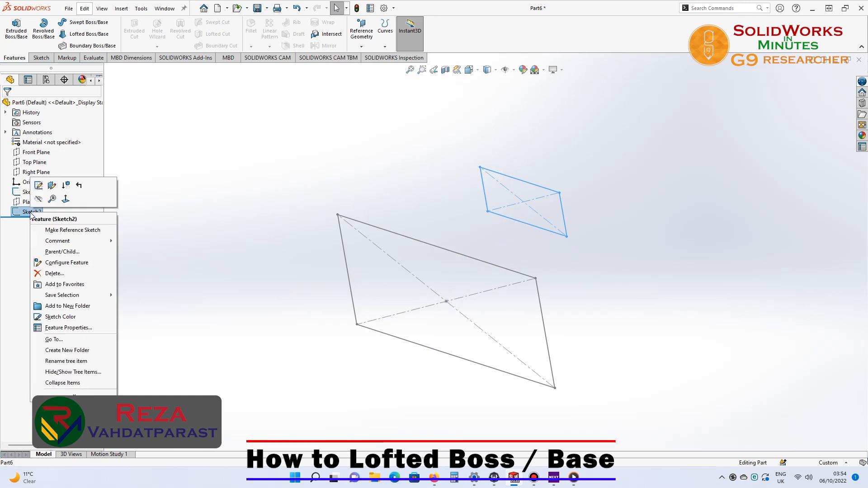
pyautogui.click(38, 185)
pyautogui.scroll(-5, 484, 259)
pyautogui.click(483, 244)
pyautogui.press('Delete')
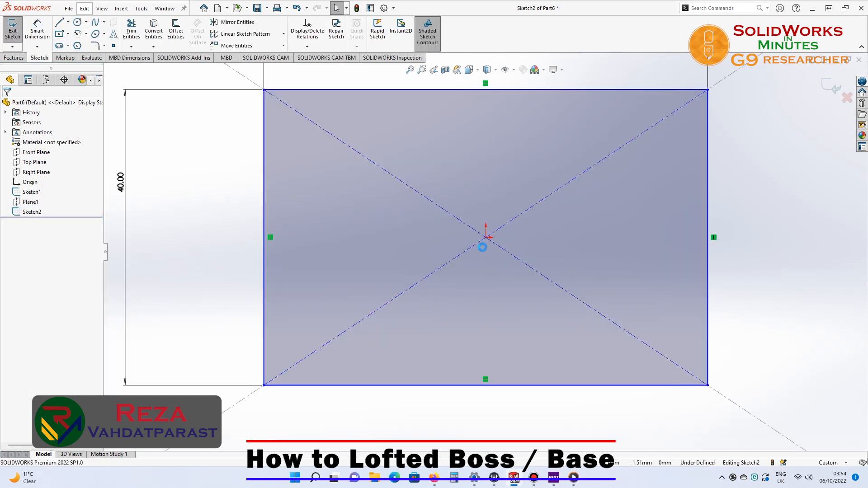
# - Delete the complete small rectangle with its construction diagonals and dimensions from the sketch
pyautogui.scroll(3, 488, 256)
pyautogui.click(486, 244)
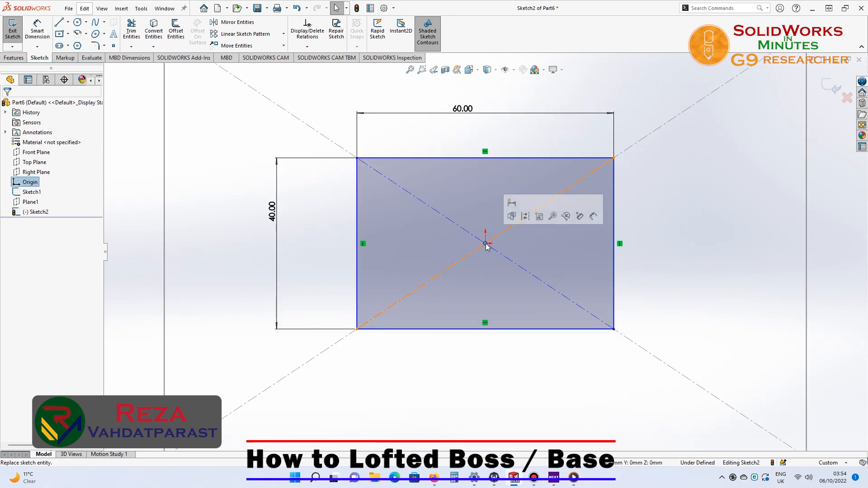
pyautogui.click(295, 234)
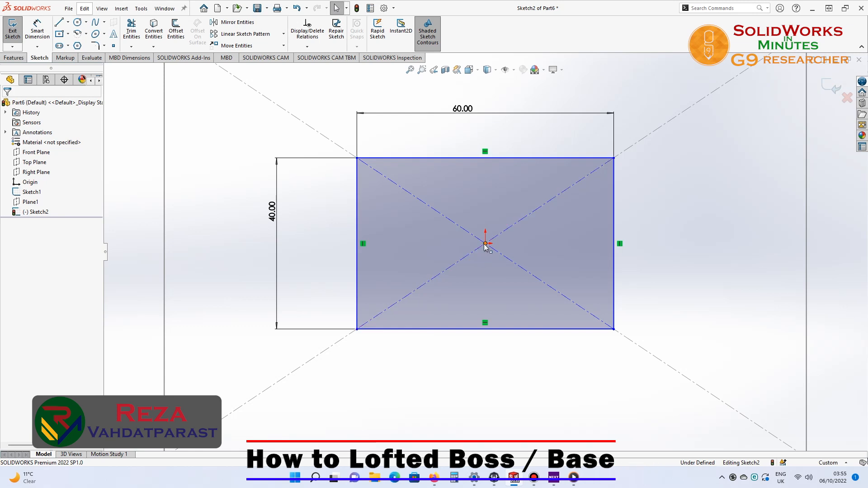
pyautogui.click(545, 203)
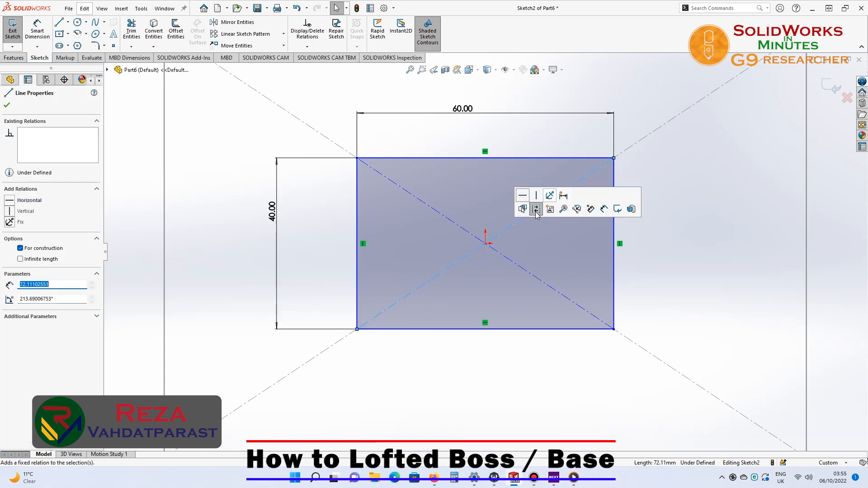
pyautogui.click(486, 244)
pyautogui.click(524, 189)
pyautogui.press('f')
pyautogui.moveTo(585, 155)
pyautogui.mouseDown()
pyautogui.moveTo(457, 333)
pyautogui.moveTo(322, 325)
pyautogui.mouseUp()
pyautogui.press('Delete')
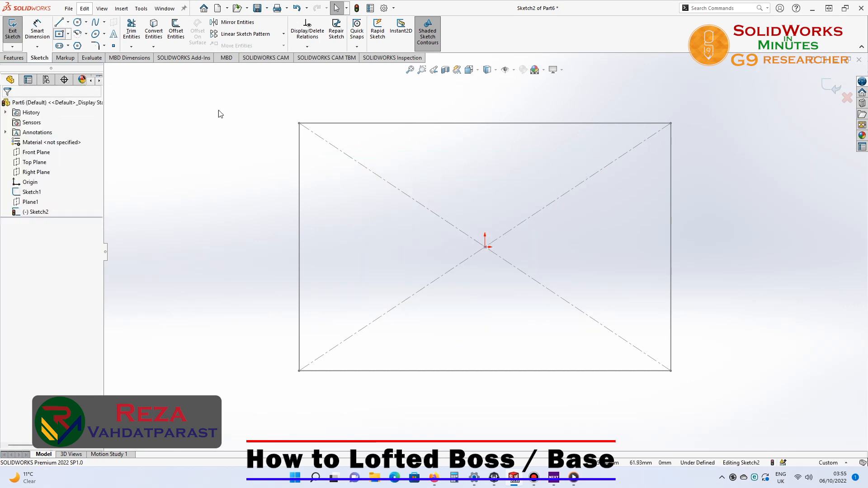
# - Sketch a center rectangle about 41.6 by 38.1 mm to the right of the origin, overlapping the larger rectangle's right edge
pyautogui.click(60, 34)
pyautogui.click(636, 247)
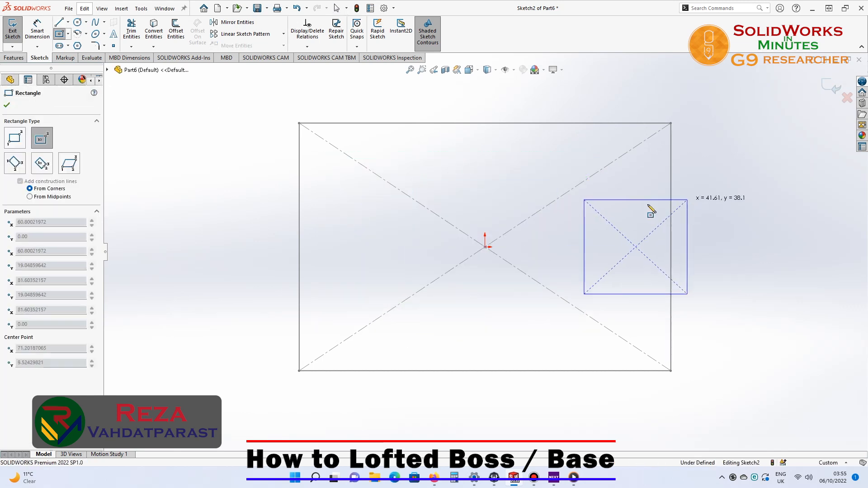
pyautogui.click(687, 200)
# - Dimension the new rectangle's width and height at 60 mm each
pyautogui.click(37, 30)
pyautogui.click(626, 199)
pyautogui.click(628, 175)
pyautogui.write('60')
pyautogui.press('Return')
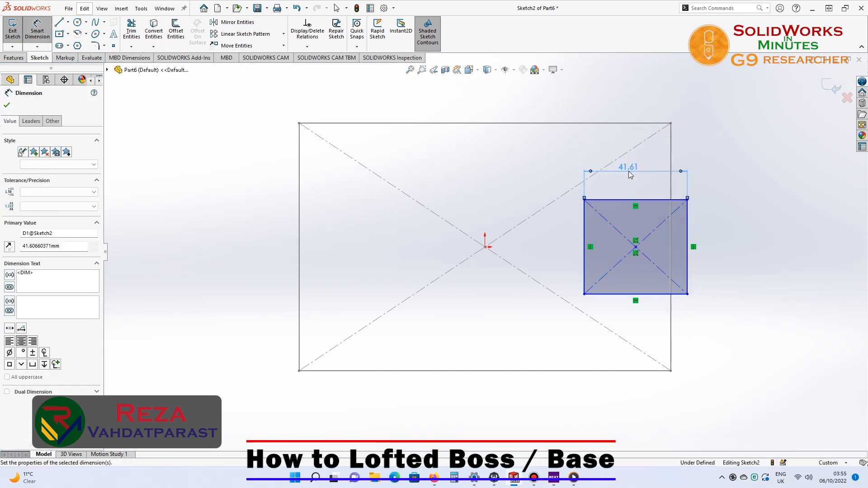
pyautogui.click(585, 220)
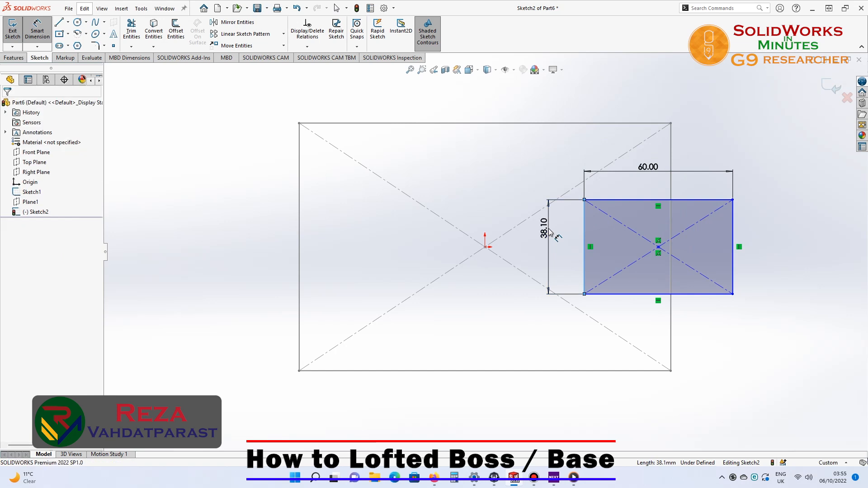
pyautogui.click(551, 232)
pyautogui.write('60')
pyautogui.press('Return')
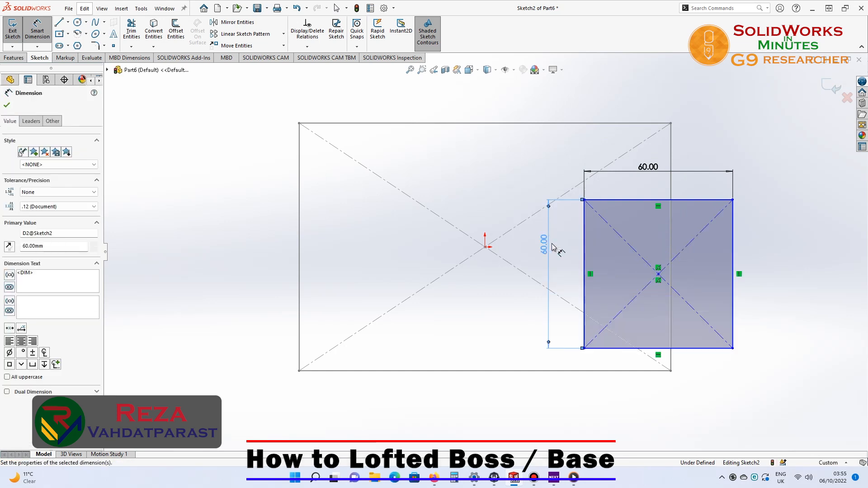
# - Add a Horizontal relation between the square's centre point and the origin
pyautogui.press('Escape')
pyautogui.click(659, 275)
pyautogui.keyDown('ctrl'); pyautogui.click(485, 246); pyautogui.keyUp('ctrl')
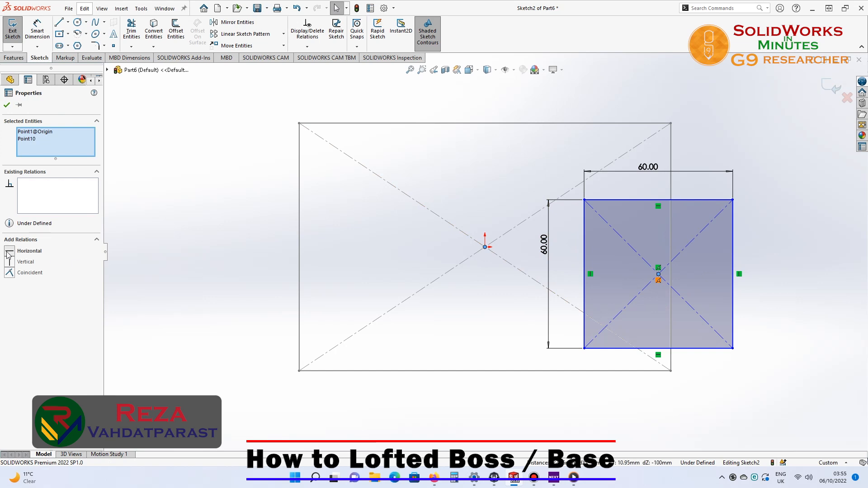
pyautogui.click(9, 252)
pyautogui.click(7, 105)
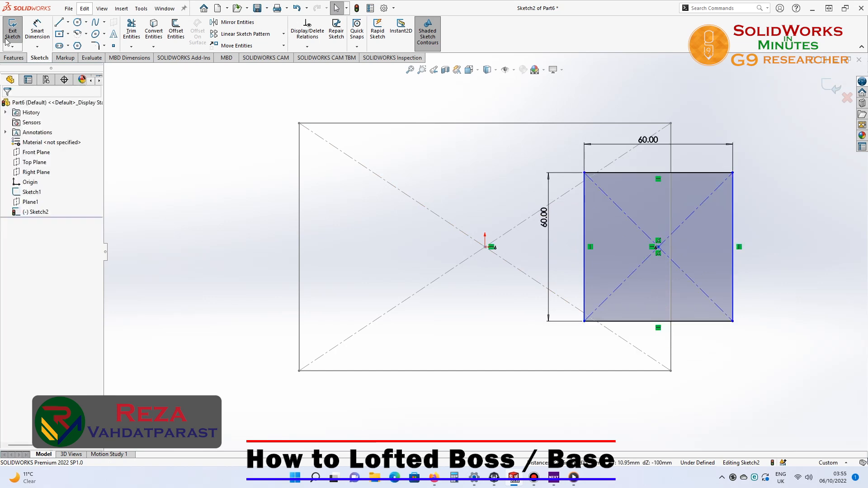
# - Dimension the horizontal distance between the square's centre and the origin at 50 mm
pyautogui.click(37, 32)
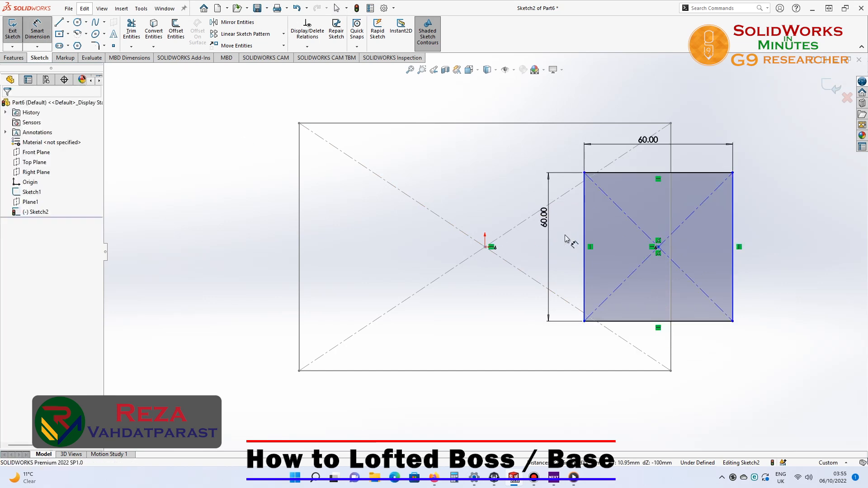
pyautogui.click(657, 249)
pyautogui.click(485, 248)
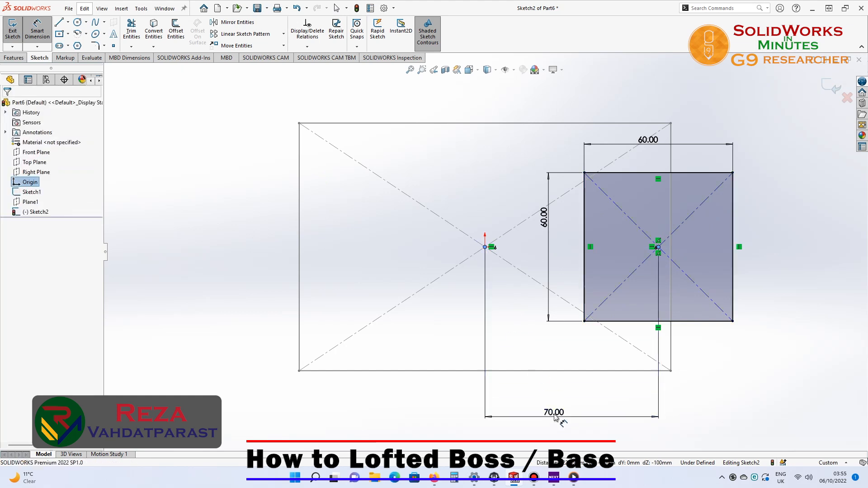
pyautogui.click(556, 416)
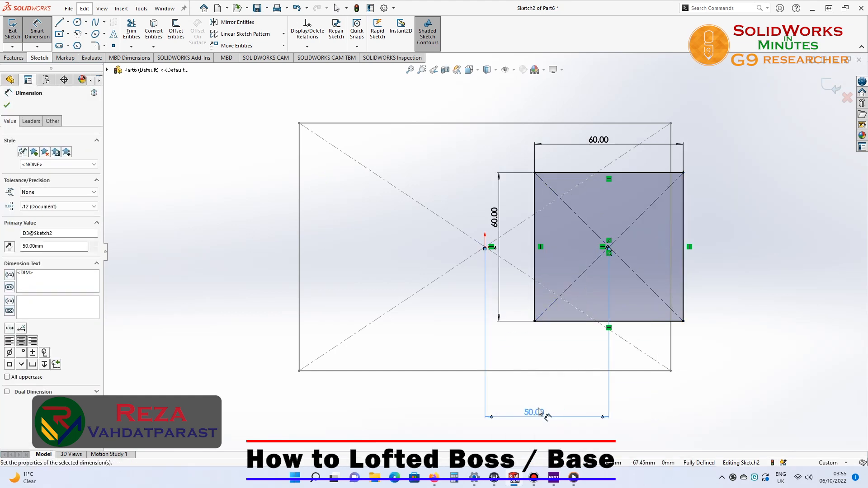
# - Set the square's centre offset from the origin to 20 mm and exit the sketch
pyautogui.click(540, 412)
pyautogui.write('20')
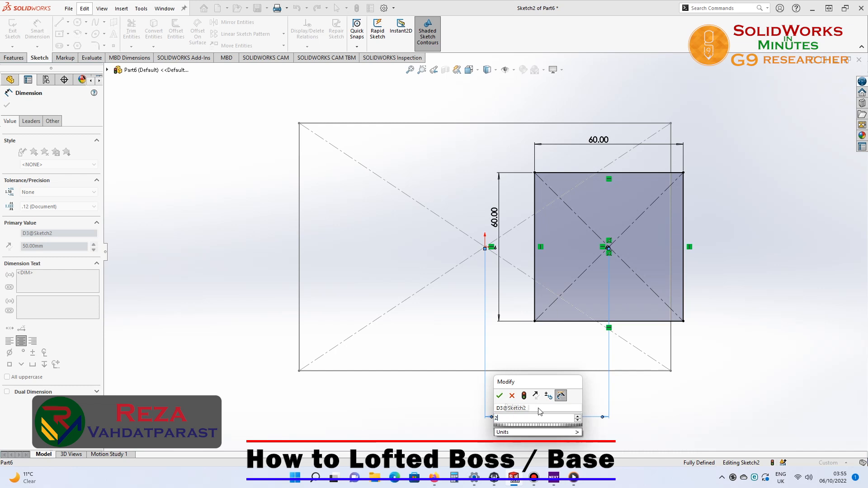
pyautogui.press('Return')
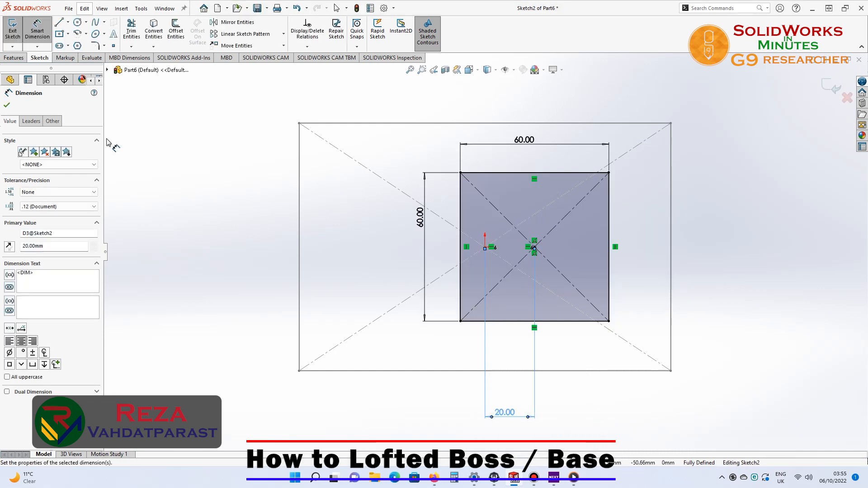
pyautogui.click(8, 106)
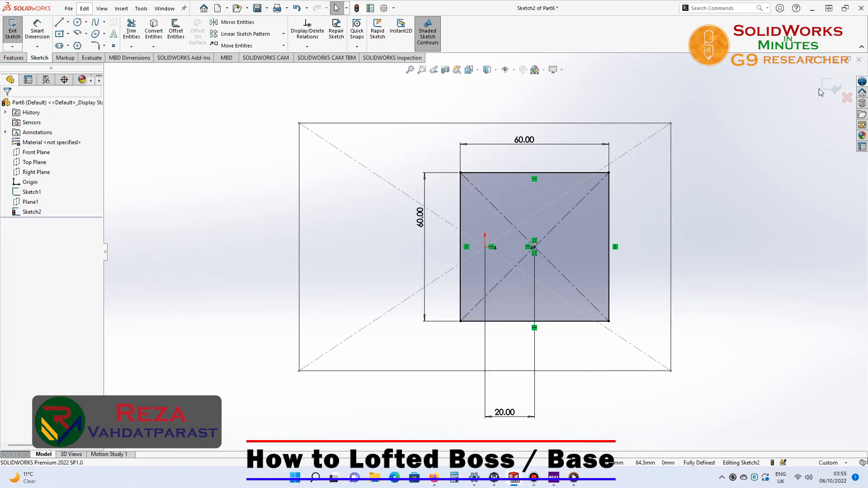
pyautogui.doubleClick(635, 227)
# - Start a Lofted Boss/Base with Sketch1 and Sketch2 as the profiles
pyautogui.scroll(3, 477, 291)
pyautogui.moveTo(360, 289)
pyautogui.mouseDown(button='middle')
pyautogui.moveTo(281, 284)
pyautogui.moveTo(66, 239)
pyautogui.mouseUp(button='middle')
pyautogui.click(31, 194)
pyautogui.click(85, 35)
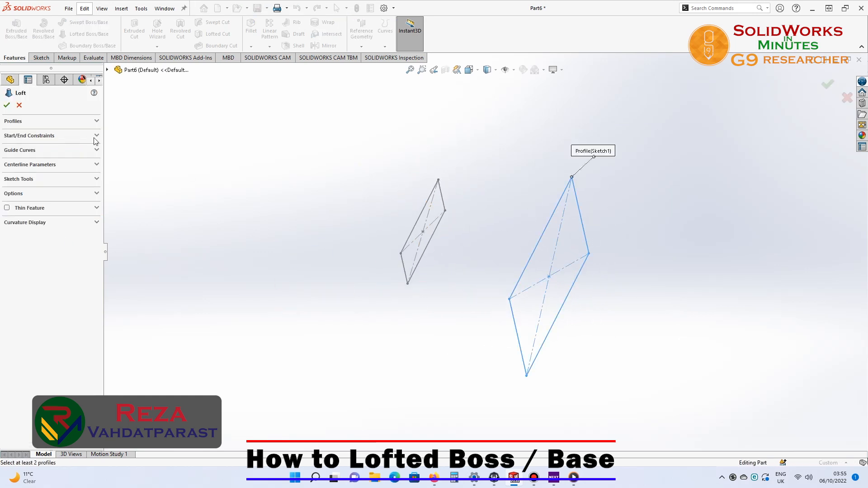
pyautogui.click(96, 121)
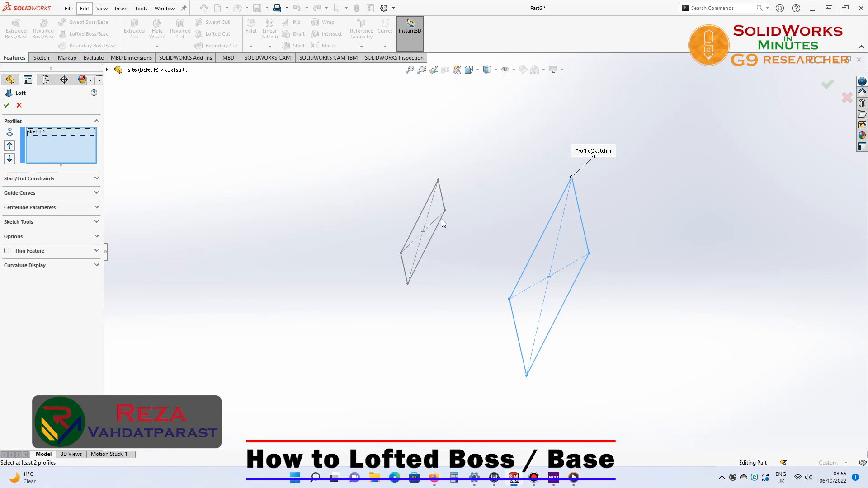
pyautogui.click(107, 70)
pyautogui.click(144, 179)
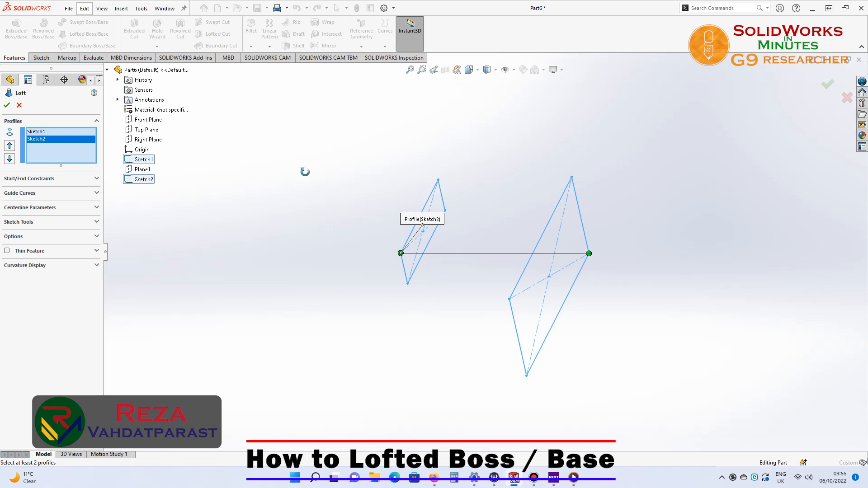
# - Try the square's connector on an adjacent corner, and reselect Sketch2 at the corner matching the large rectangle's connector
pyautogui.moveTo(302, 164); pyautogui.dragTo(334, 240, button='middle')
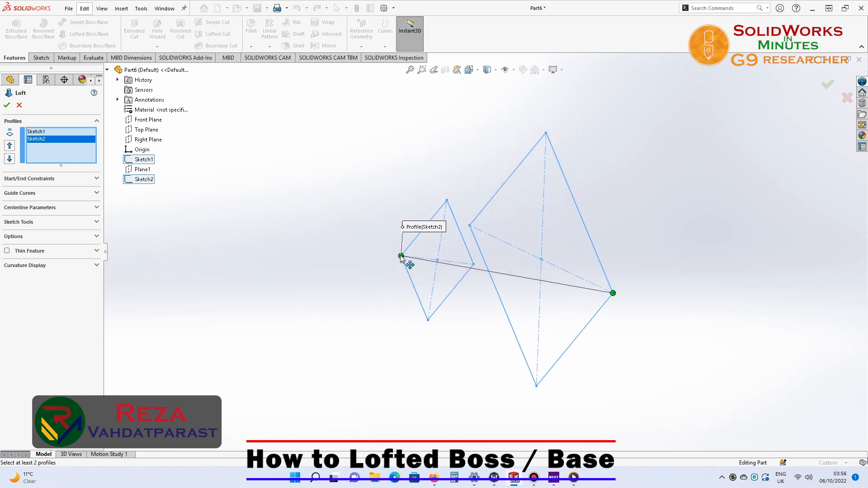
pyautogui.moveTo(401, 256); pyautogui.dragTo(407, 233)
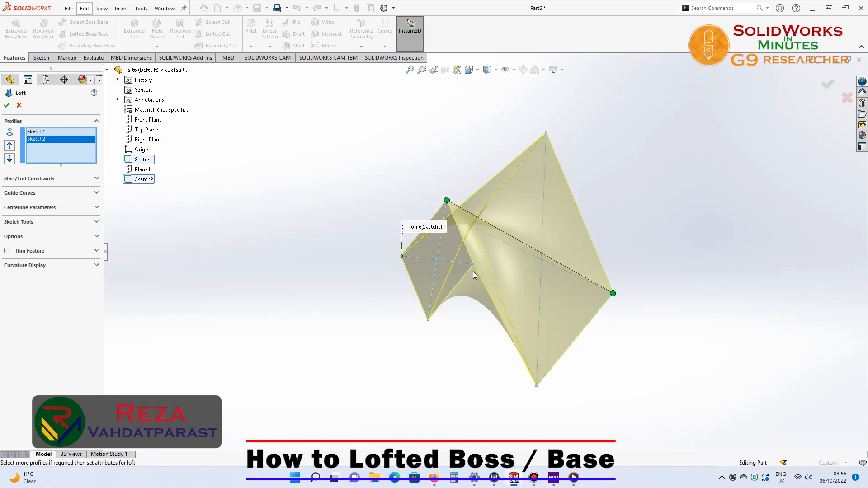
pyautogui.click(473, 267)
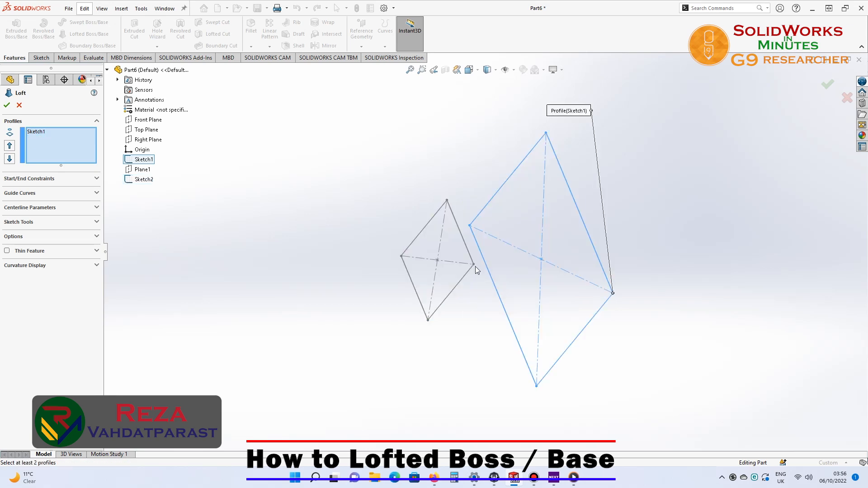
pyautogui.click(474, 266)
pyautogui.moveTo(356, 368)
pyautogui.mouseDown(button='middle')
pyautogui.moveTo(392, 300)
pyautogui.moveTo(505, 375)
pyautogui.moveTo(480, 388)
pyautogui.mouseUp(button='middle')
# - Make the loft a one-direction thin feature 1 mm thick and accept it
pyautogui.click(6, 251)
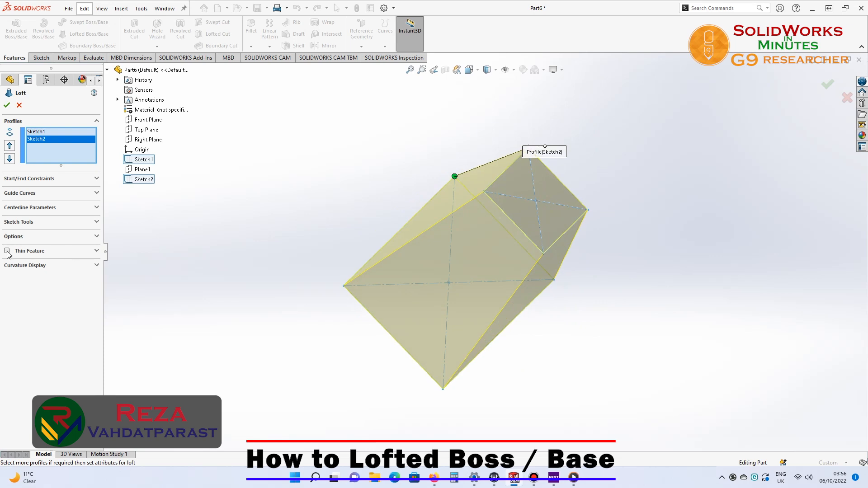
pyautogui.moveTo(277, 217); pyautogui.dragTo(198, 377, button='middle')
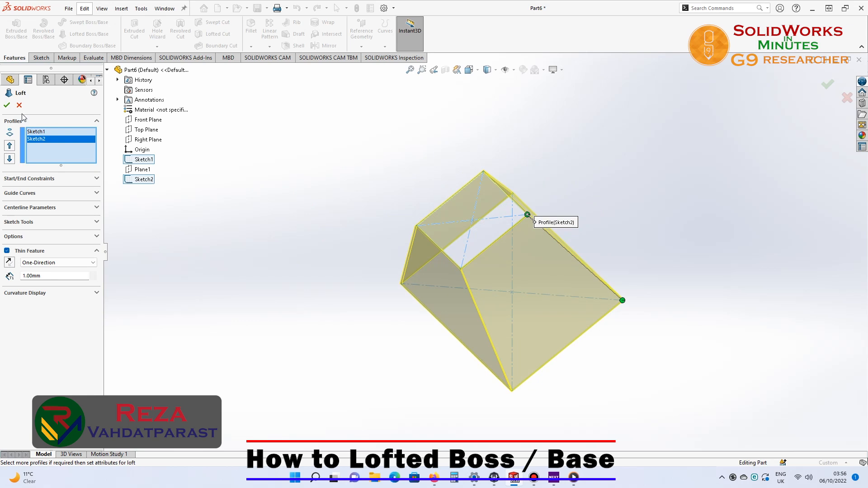
pyautogui.click(7, 106)
pyautogui.moveTo(394, 279); pyautogui.dragTo(333, 293, button='middle')
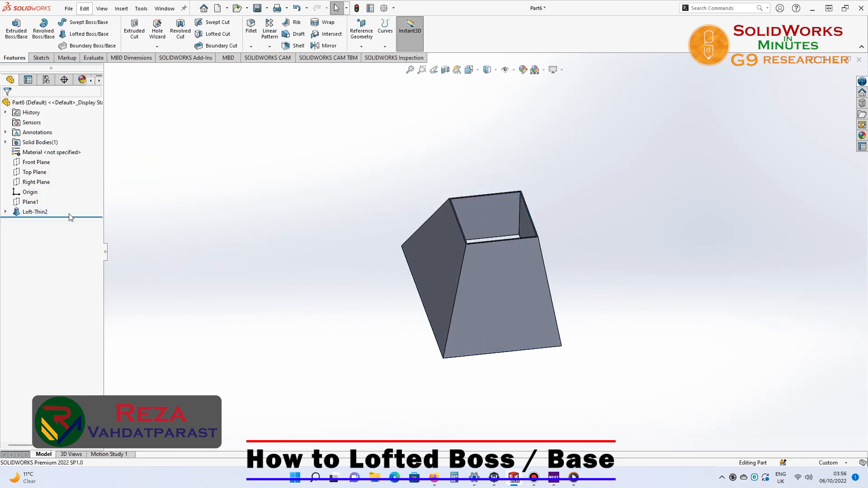
# - Edit the thin loft and reselect the Sketch2 profile from its diagonally opposite corner
pyautogui.rightClick(42, 211)
pyautogui.click(54, 181)
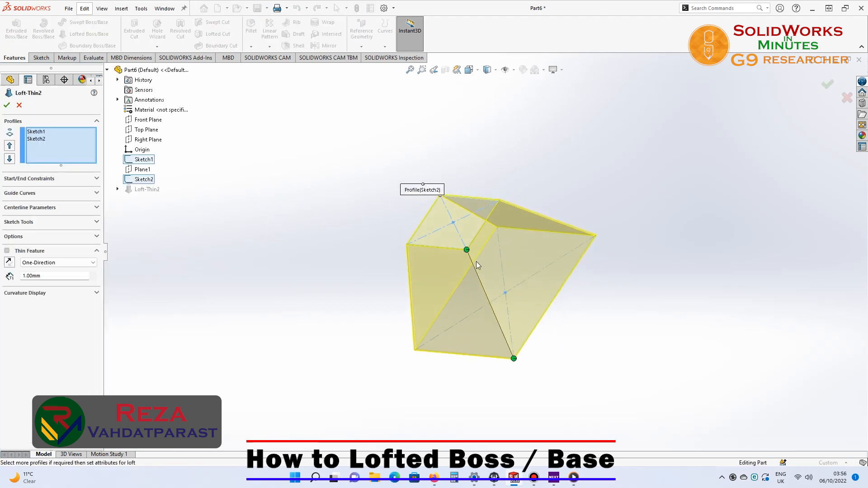
pyautogui.click(500, 201)
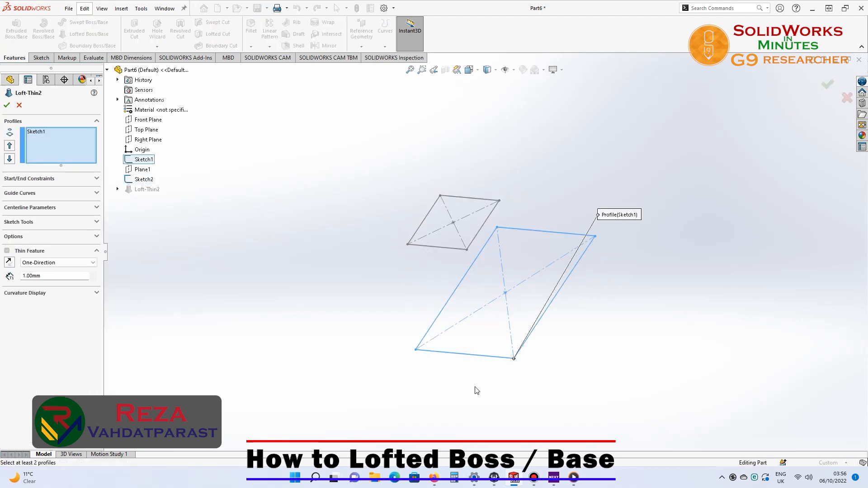
pyautogui.click(441, 200)
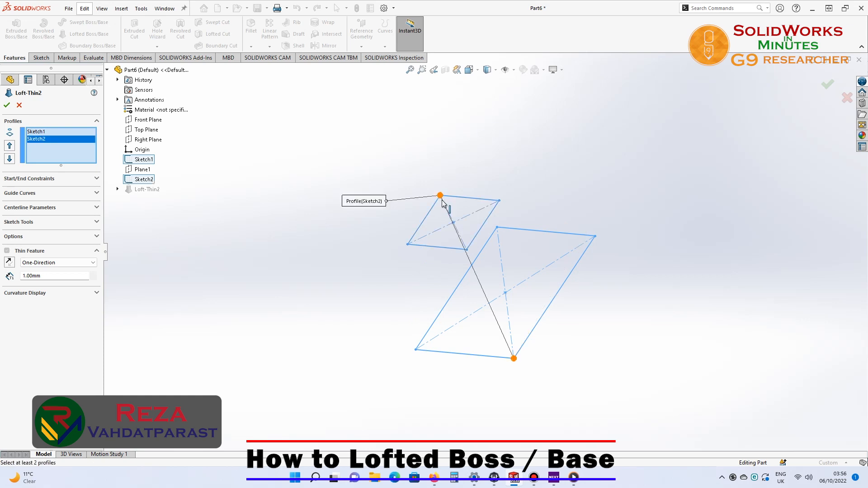
pyautogui.moveTo(284, 268)
pyautogui.mouseDown(button='middle')
pyautogui.moveTo(384, 221)
pyautogui.moveTo(389, 286)
pyautogui.mouseUp(button='middle')
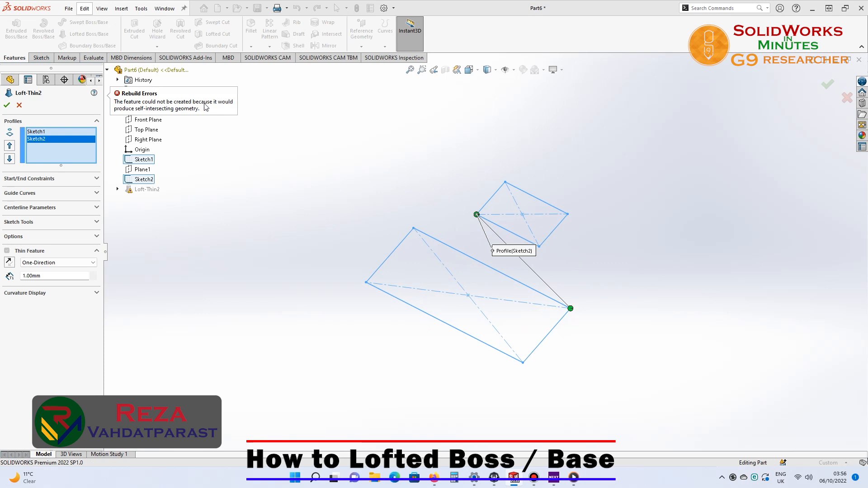
# - Reselect Sketch2 and Sketch1 in that order at corners offset by one position to twist the loft, and accept it
pyautogui.click(568, 214)
pyautogui.moveTo(639, 250)
pyautogui.mouseDown(button='middle')
pyautogui.moveTo(587, 325)
pyautogui.moveTo(554, 336)
pyautogui.mouseUp(button='middle')
pyautogui.click(472, 196)
pyautogui.click(363, 283)
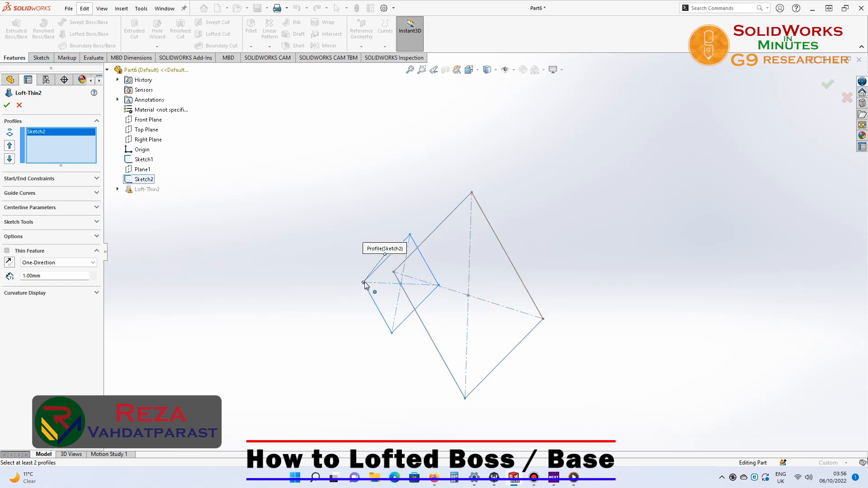
pyautogui.click(471, 192)
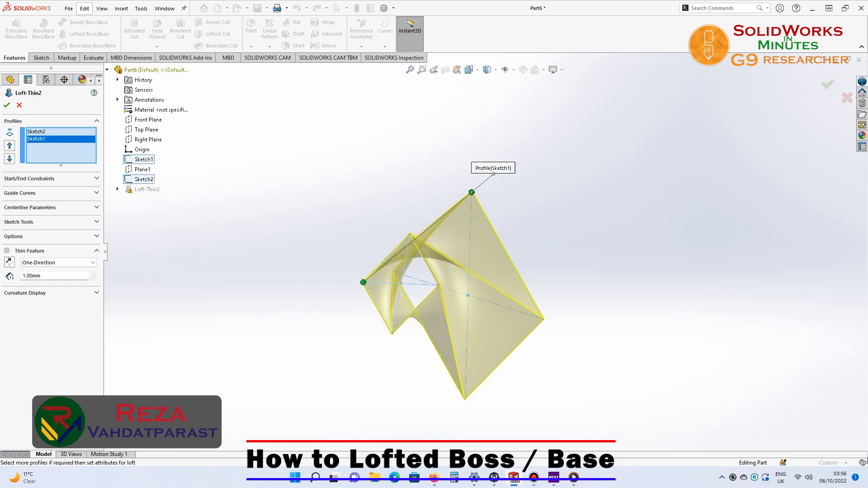
pyautogui.moveTo(226, 343); pyautogui.dragTo(268, 396, button='middle')
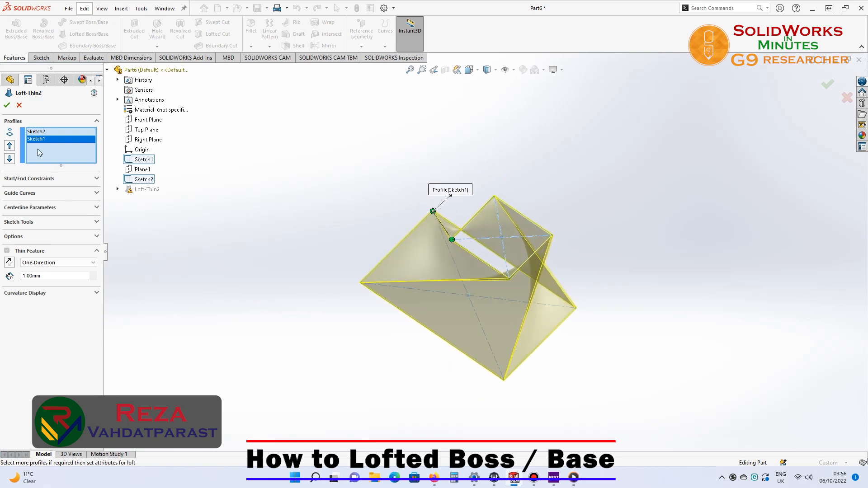
pyautogui.click(7, 106)
# - Examine the twisted thin loft and its opening from several view orientations
pyautogui.moveTo(333, 341); pyautogui.dragTo(494, 83, button='middle')
pyautogui.click(469, 69)
pyautogui.click(450, 264)
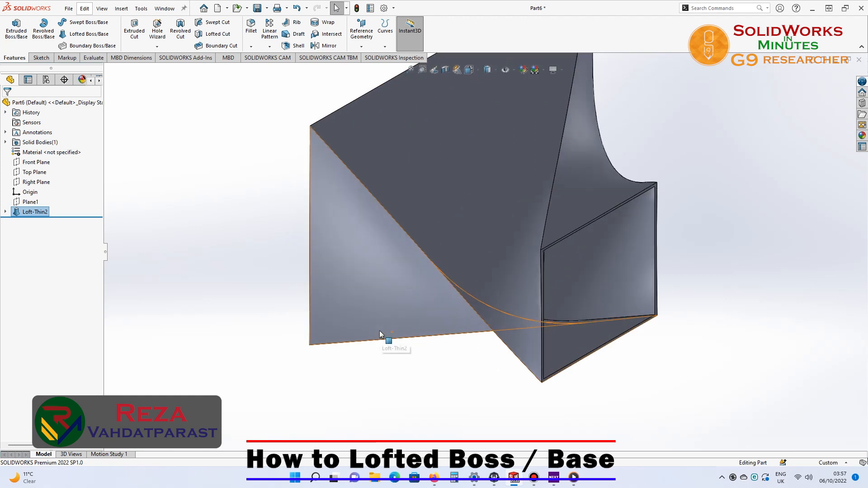
pyautogui.click(468, 69)
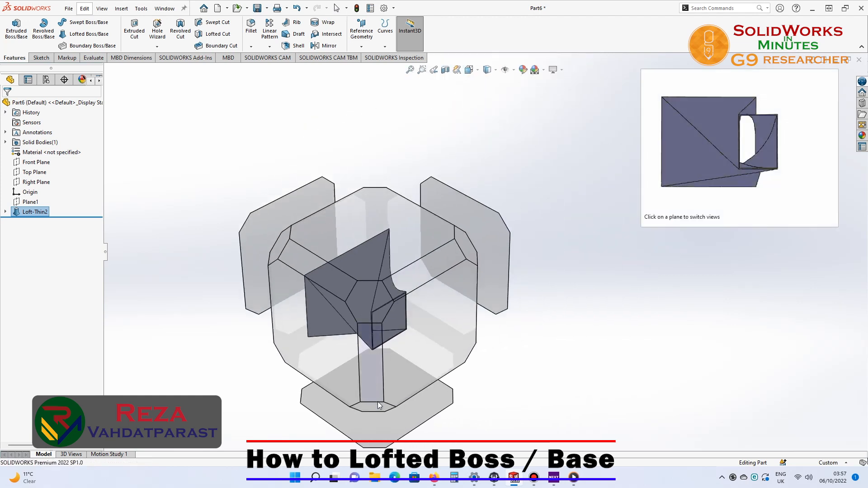
pyautogui.click(377, 399)
pyautogui.moveTo(256, 184); pyautogui.dragTo(230, 184, button='middle')
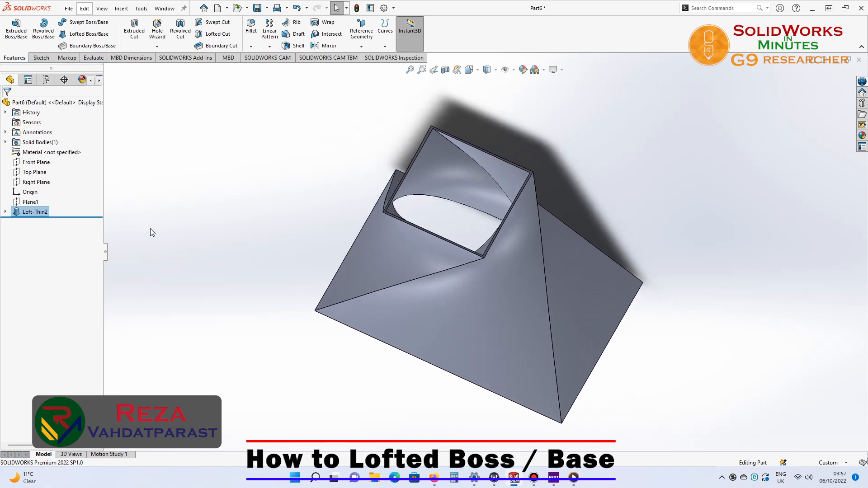